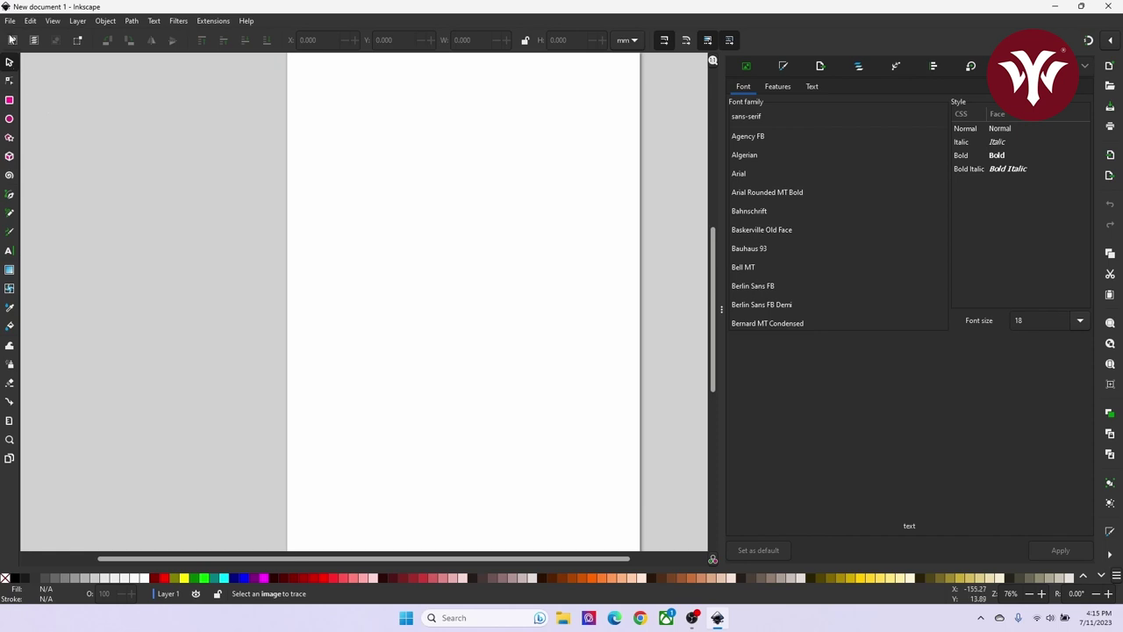
- Open the Yeswelder image from Downloads in Inkscape, embedded as a bitmap
{"action": "left_click", "coordinate": [10, 21]}
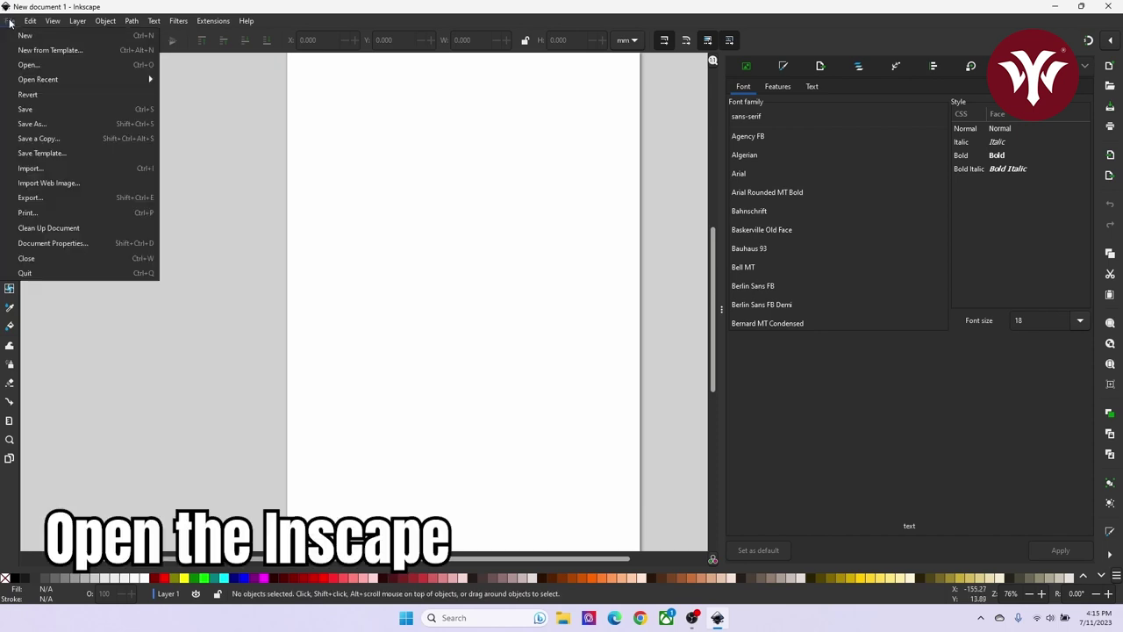
{"action": "left_click", "coordinate": [34, 66]}
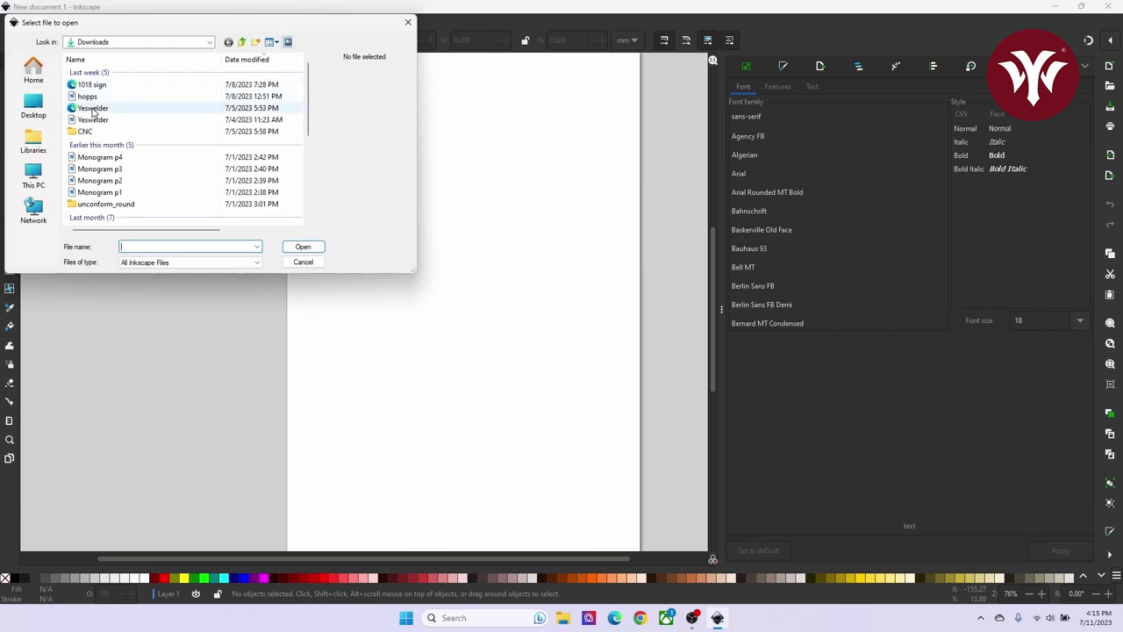
{"action": "left_click", "coordinate": [93, 120]}
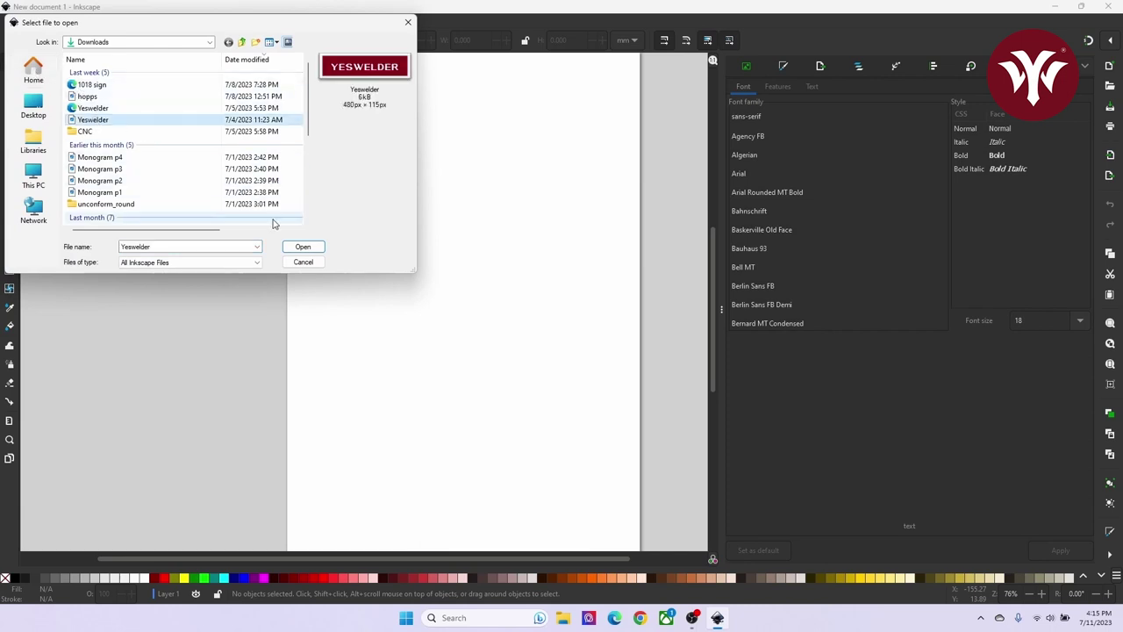
{"action": "left_click", "coordinate": [304, 248]}
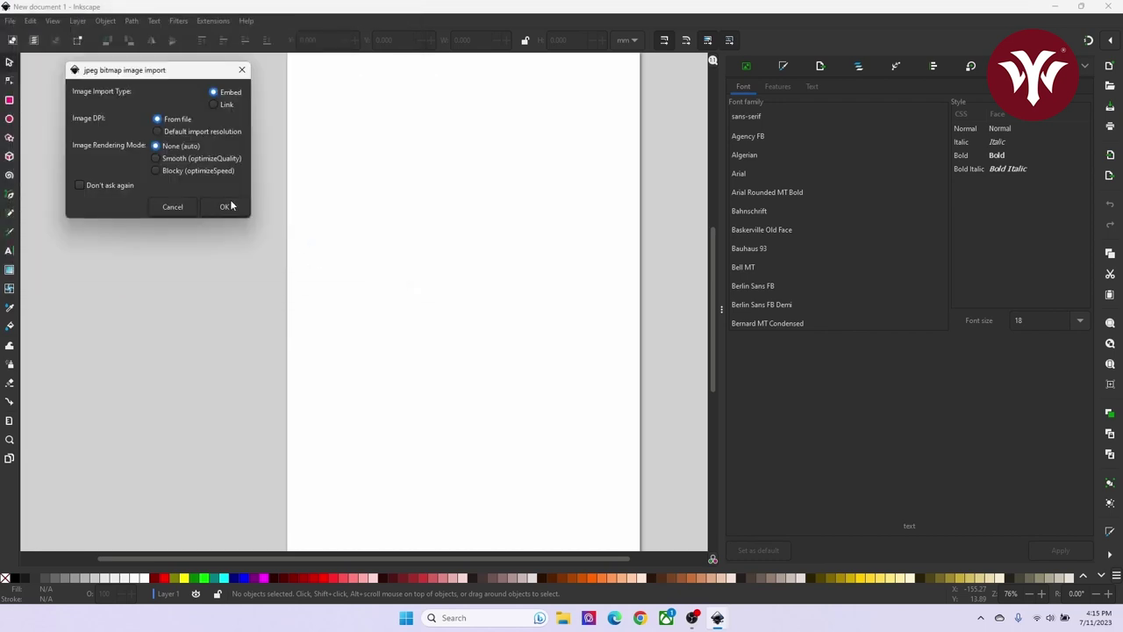
{"action": "left_click", "coordinate": [226, 206]}
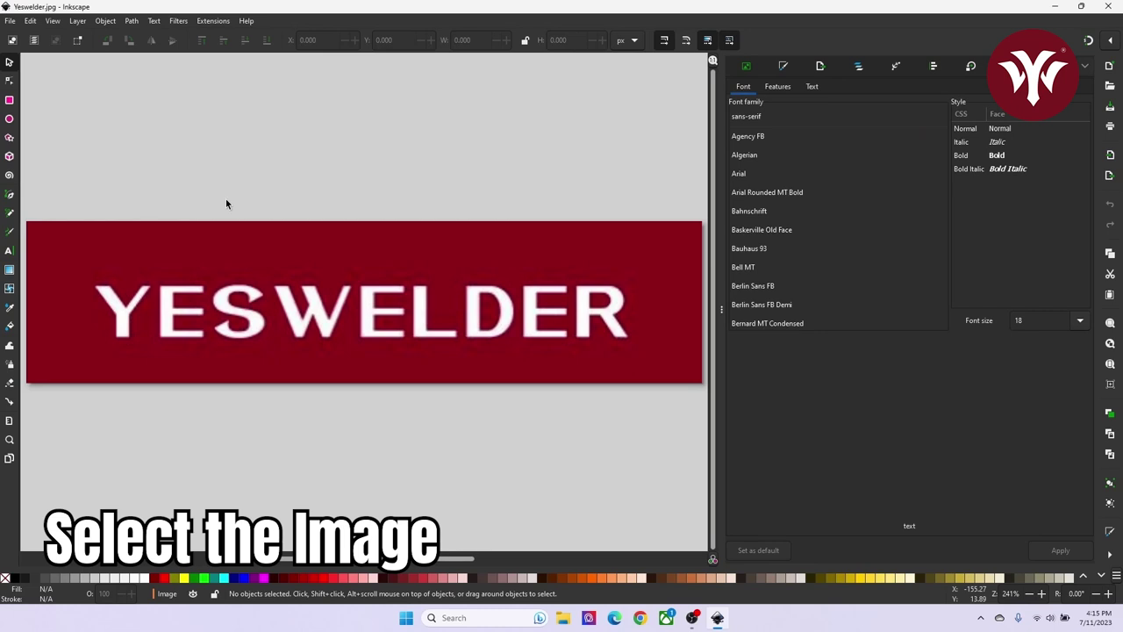
- Scale the YESWELDER image proportionally to 20 × 4.792 inches and move it up-left on the canvas
{"action": "left_click", "coordinate": [419, 288]}
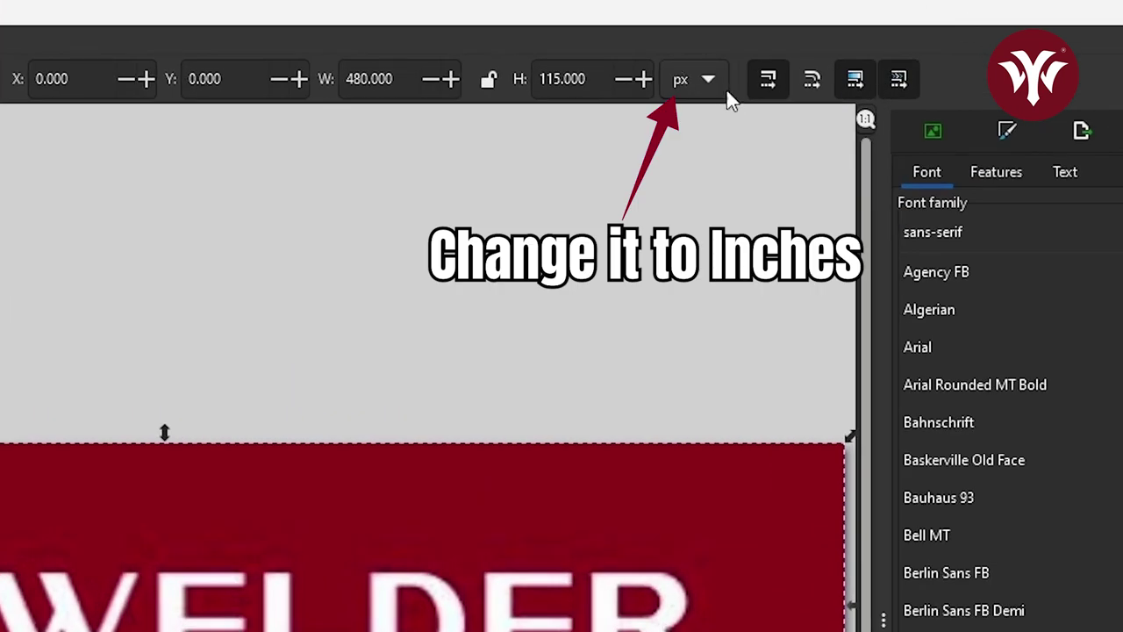
{"action": "left_click", "coordinate": [709, 79]}
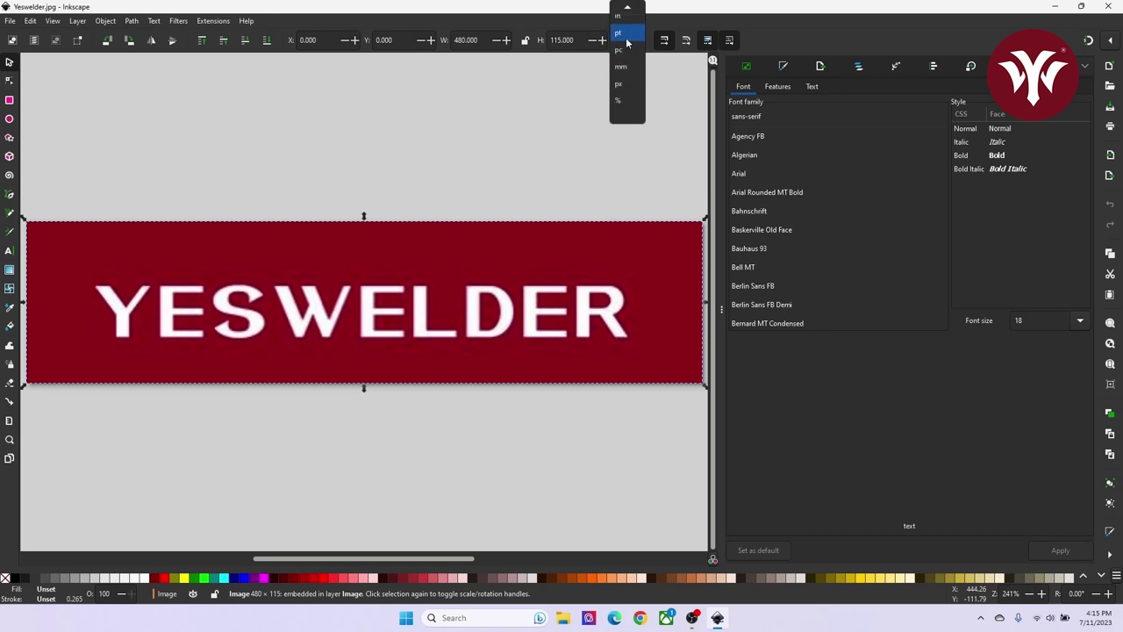
{"action": "left_click", "coordinate": [622, 26]}
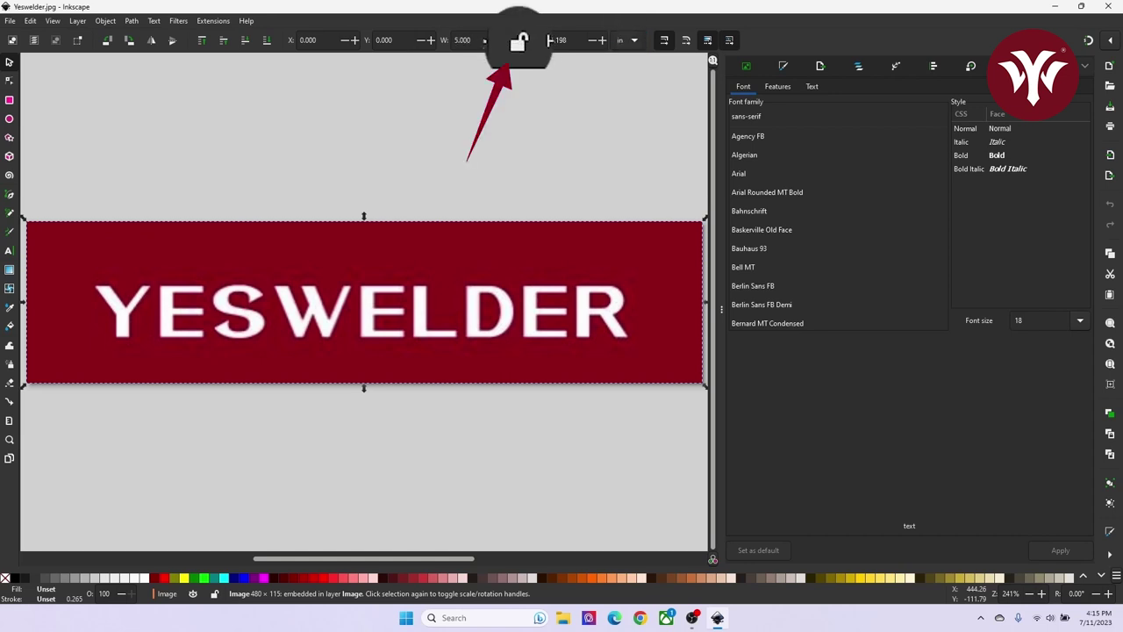
{"action": "left_click", "coordinate": [524, 41]}
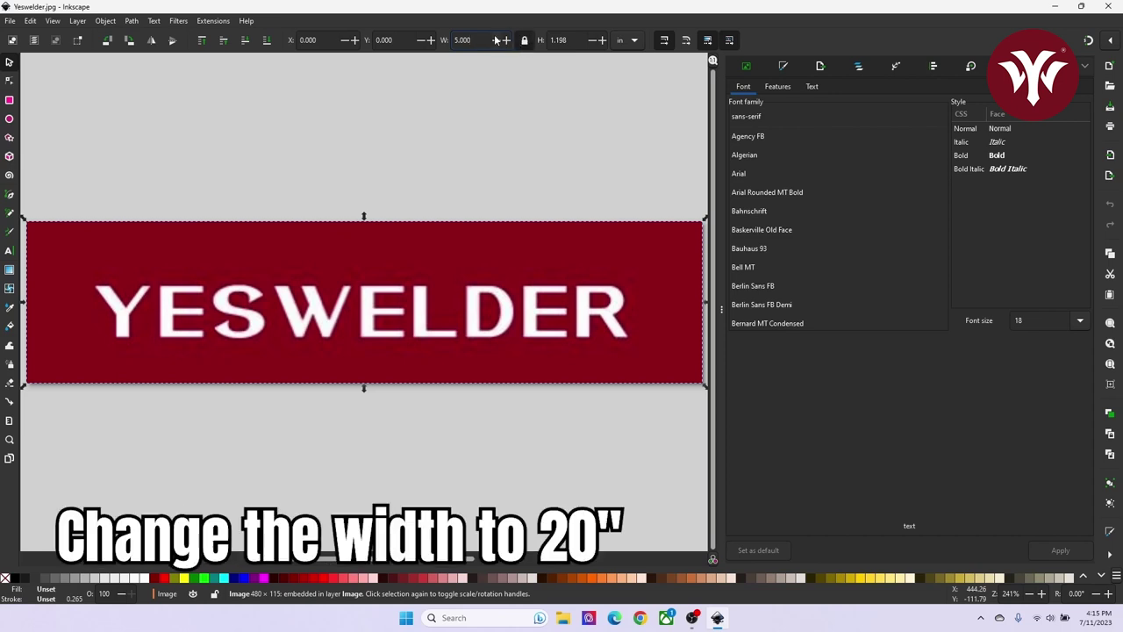
{"action": "left_click_drag", "start_coordinate": [482, 37], "coordinate": [452, 39]}
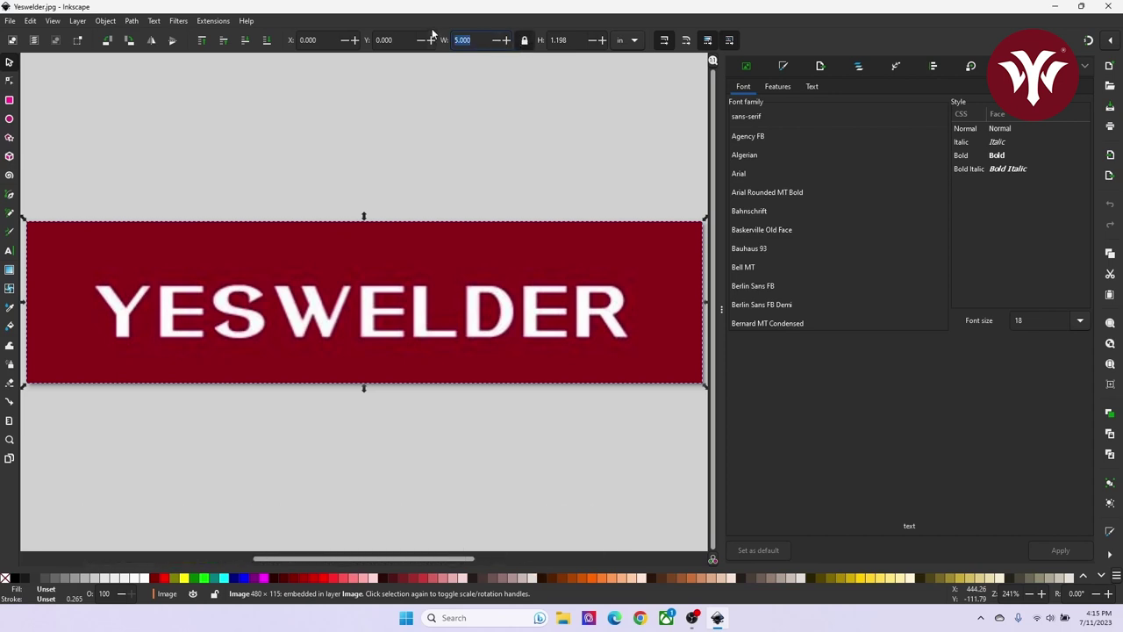
{"action": "type", "text": "20"}
{"action": "key", "text": "Return"}
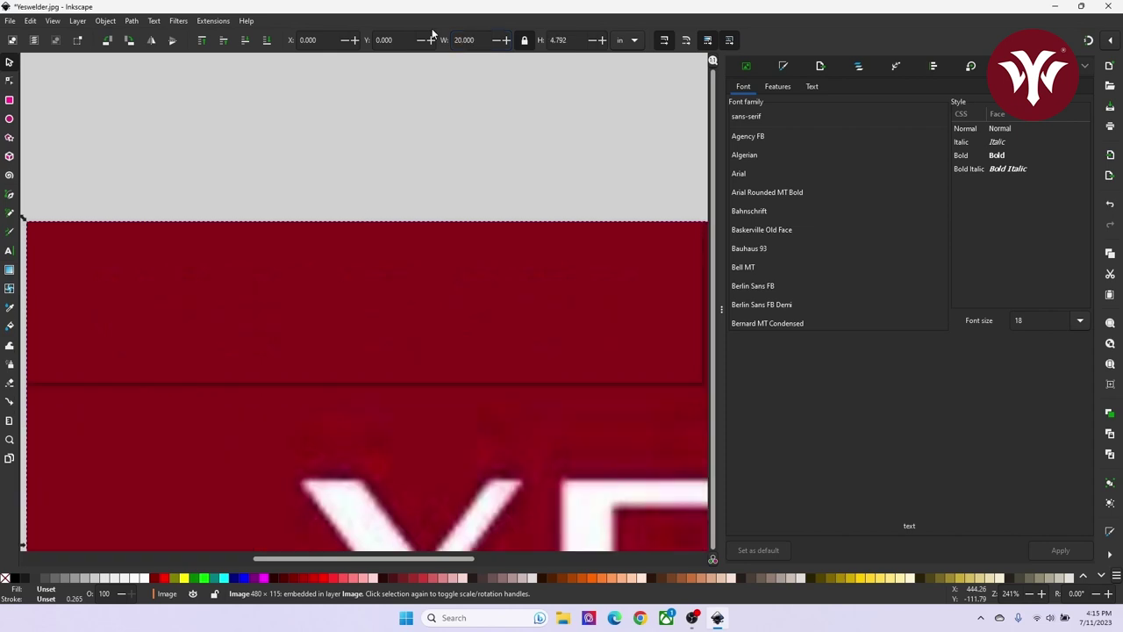
{"action": "key", "text": "minus"}
{"action": "key", "text": "minus"}
{"action": "key", "text": "minus"}
{"action": "key", "text": "minus"}
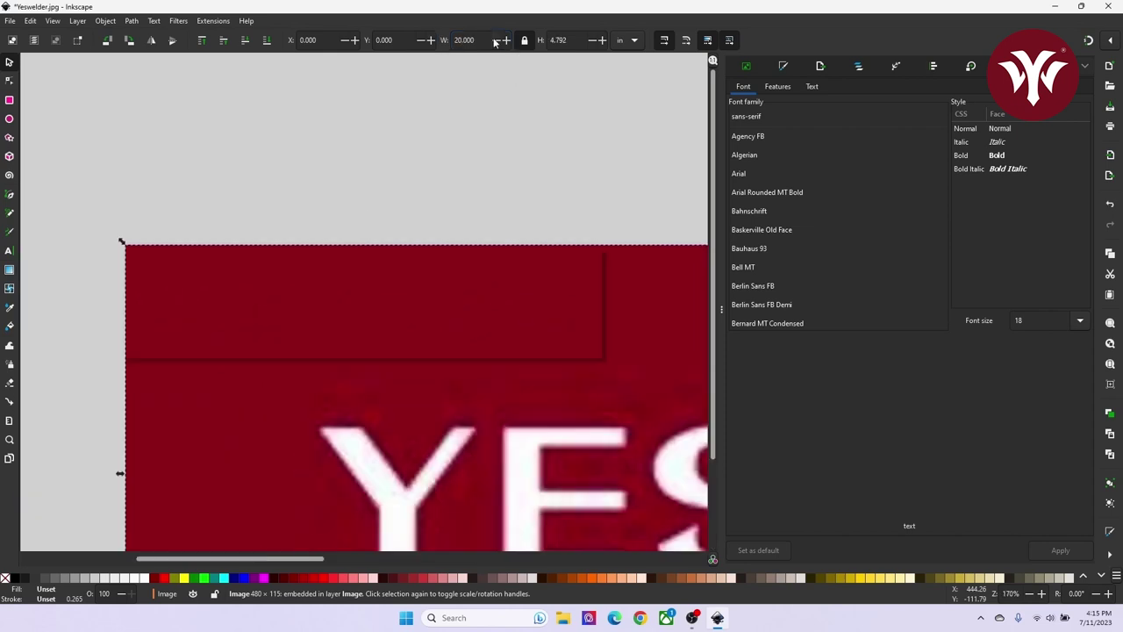
{"action": "key", "text": "minus"}
{"action": "key", "text": "minus"}
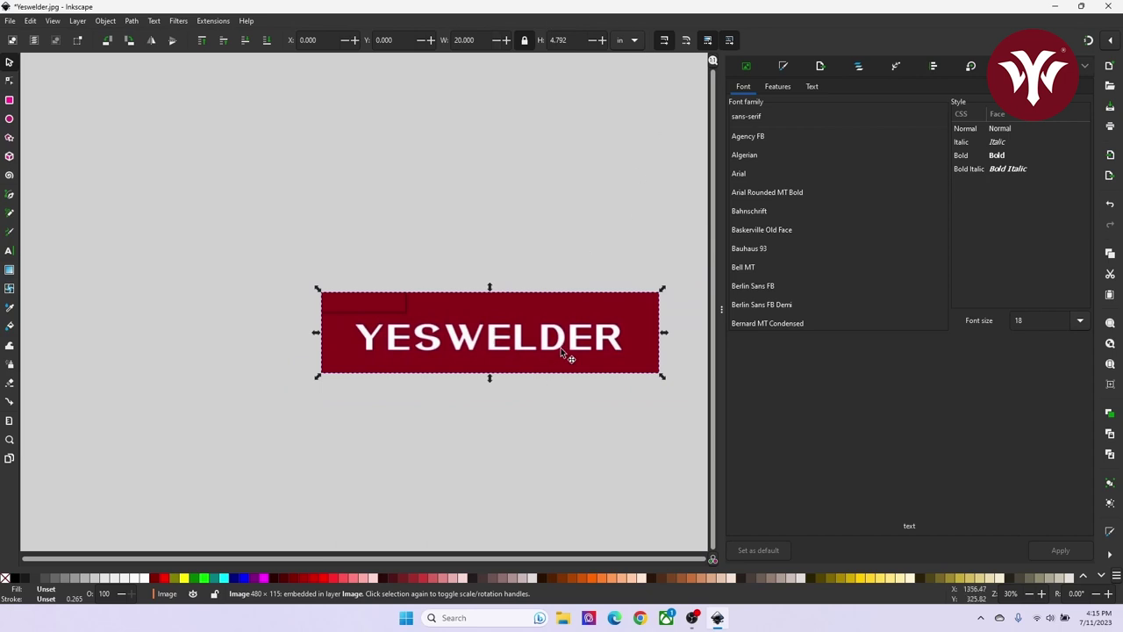
{"action": "left_click_drag", "start_coordinate": [572, 350], "coordinate": [458, 282]}
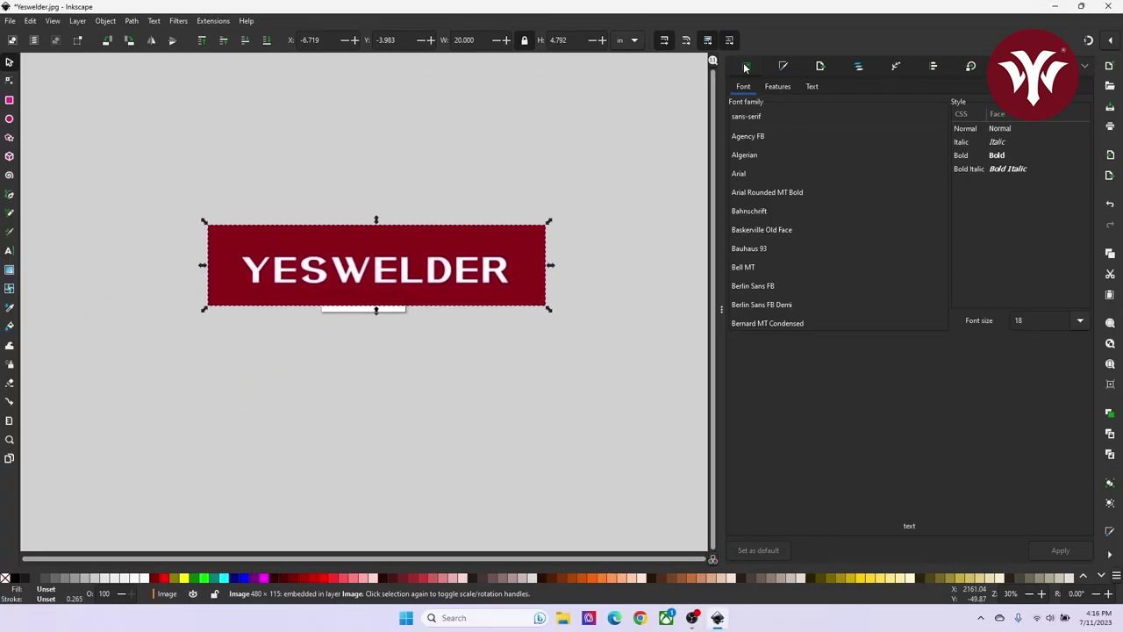
- Trace the image into a black vector path using Brightness cutoff 0.450
{"action": "left_click", "coordinate": [747, 67]}
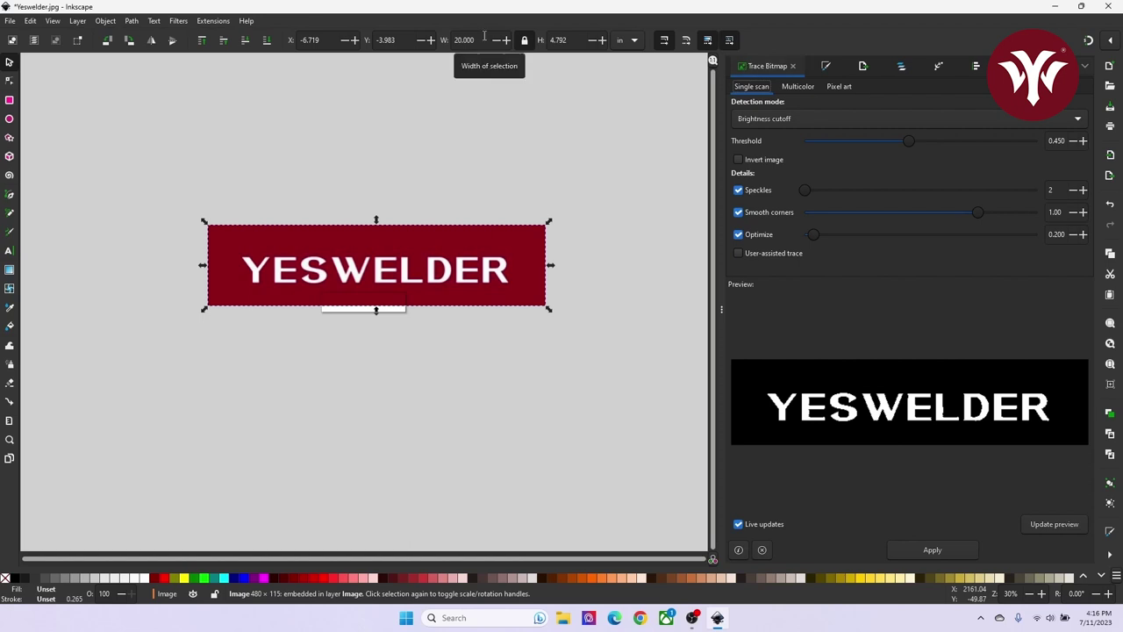
{"action": "left_click", "coordinate": [130, 21]}
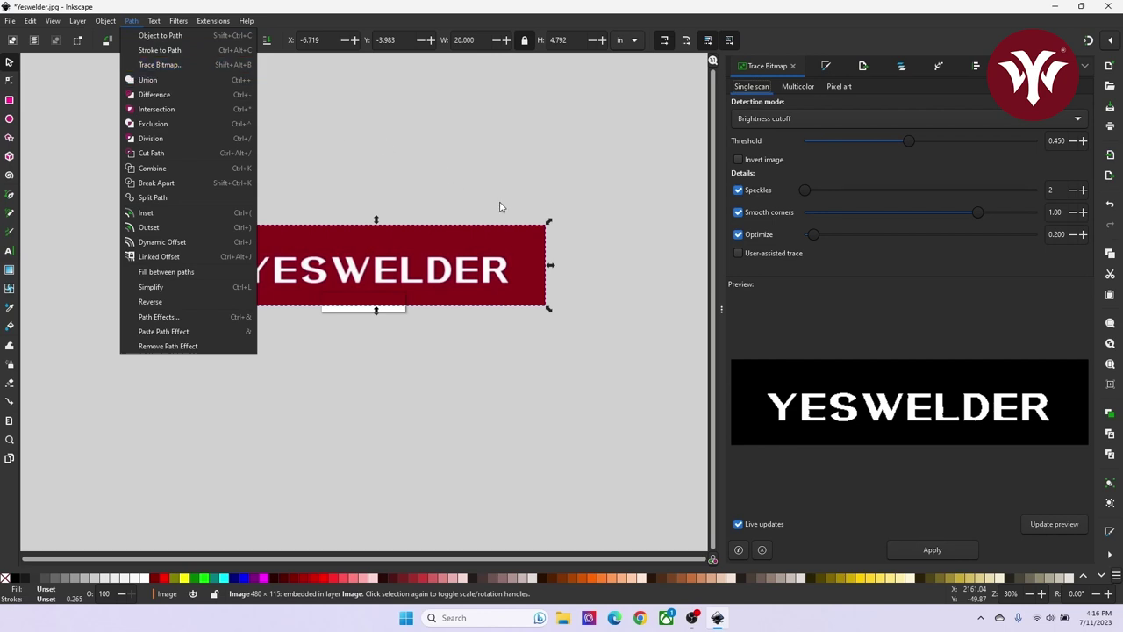
{"action": "left_click", "coordinate": [583, 147]}
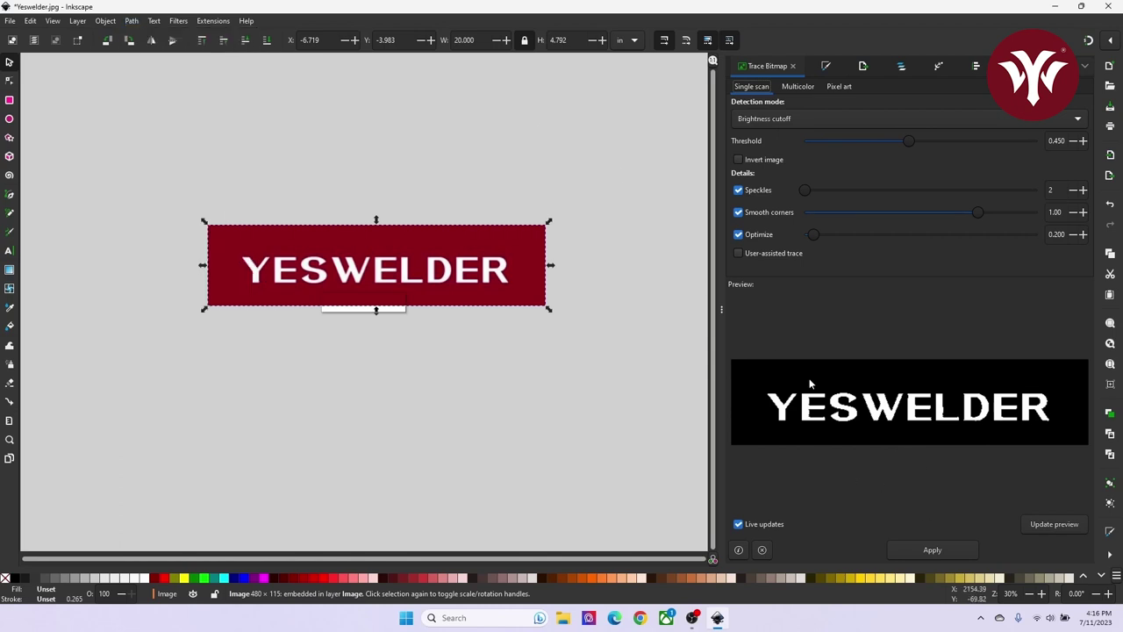
{"action": "left_click", "coordinate": [936, 551]}
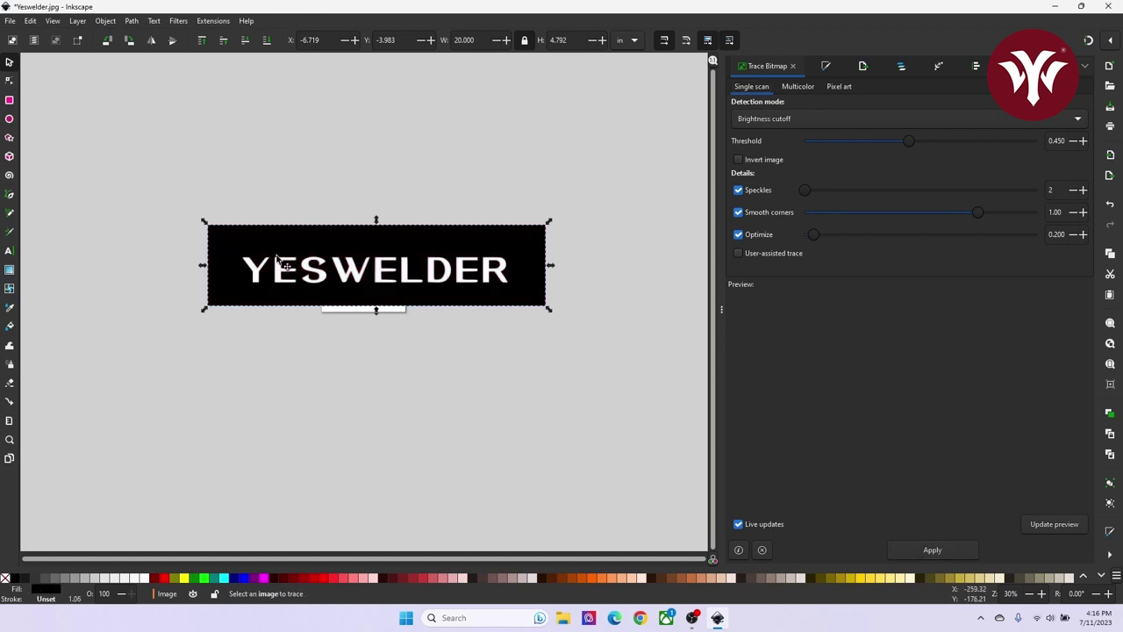
- Move the traced path aside and delete the original red bitmap
{"action": "left_click_drag", "start_coordinate": [277, 257], "coordinate": [309, 131]}
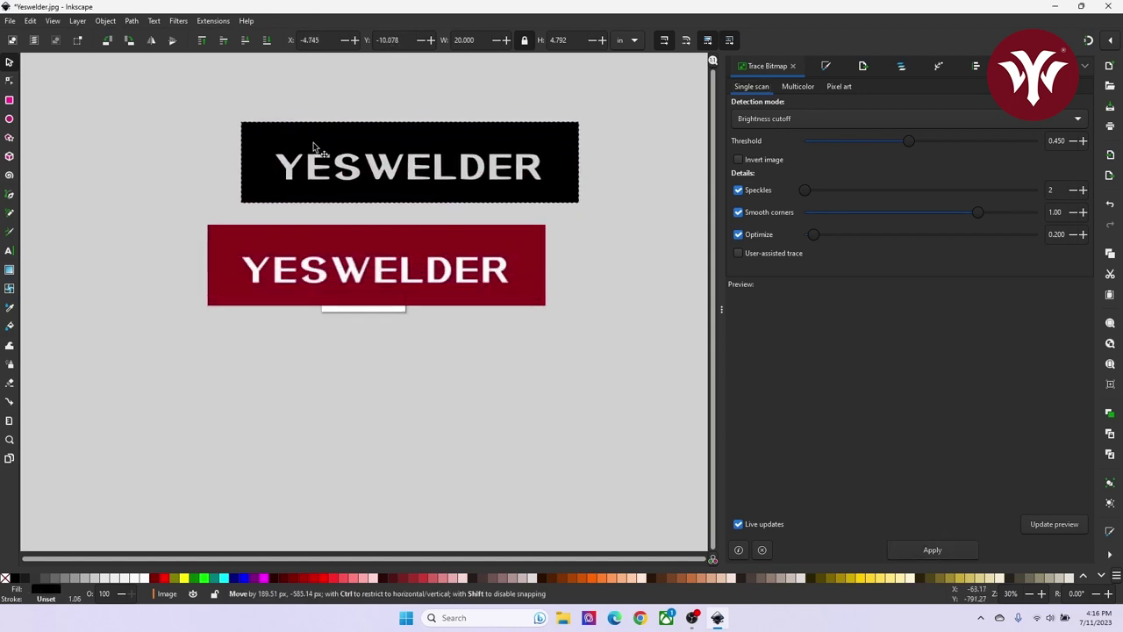
{"action": "right_click", "coordinate": [302, 254]}
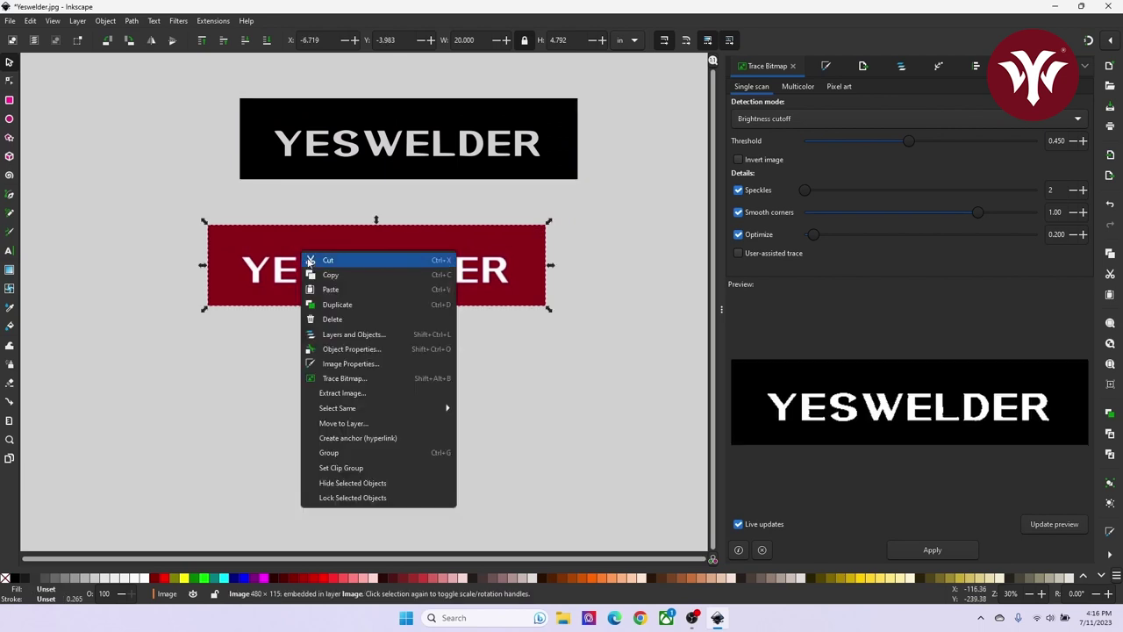
{"action": "left_click", "coordinate": [332, 319]}
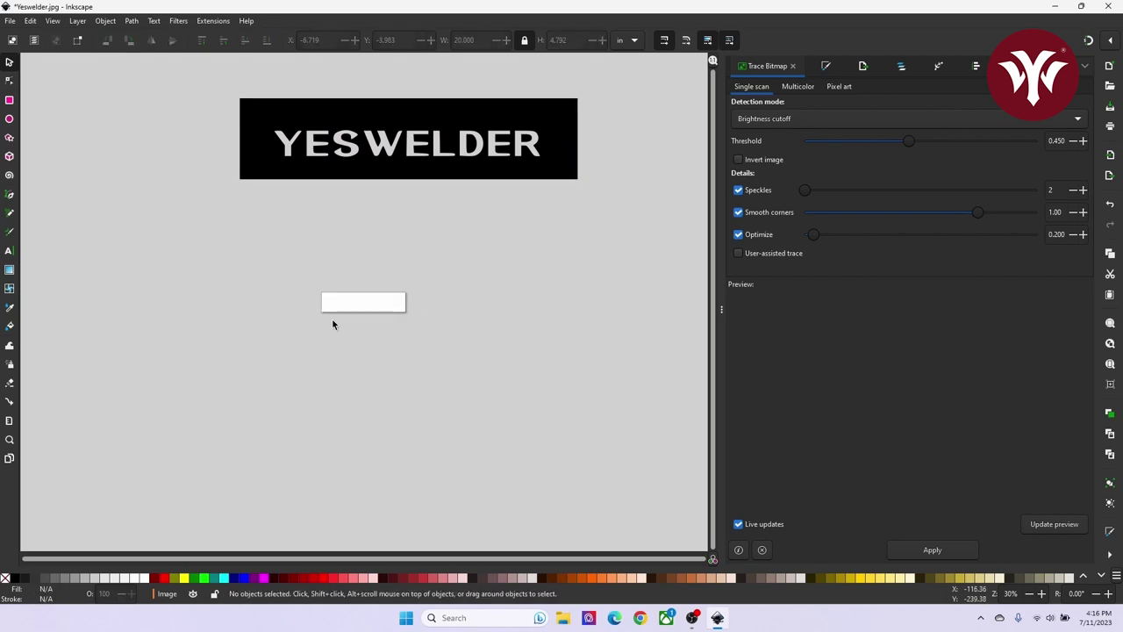
- Move the traced path down and draw a thin tall rectangle left of the sign
{"action": "left_click_drag", "start_coordinate": [389, 167], "coordinate": [358, 316]}
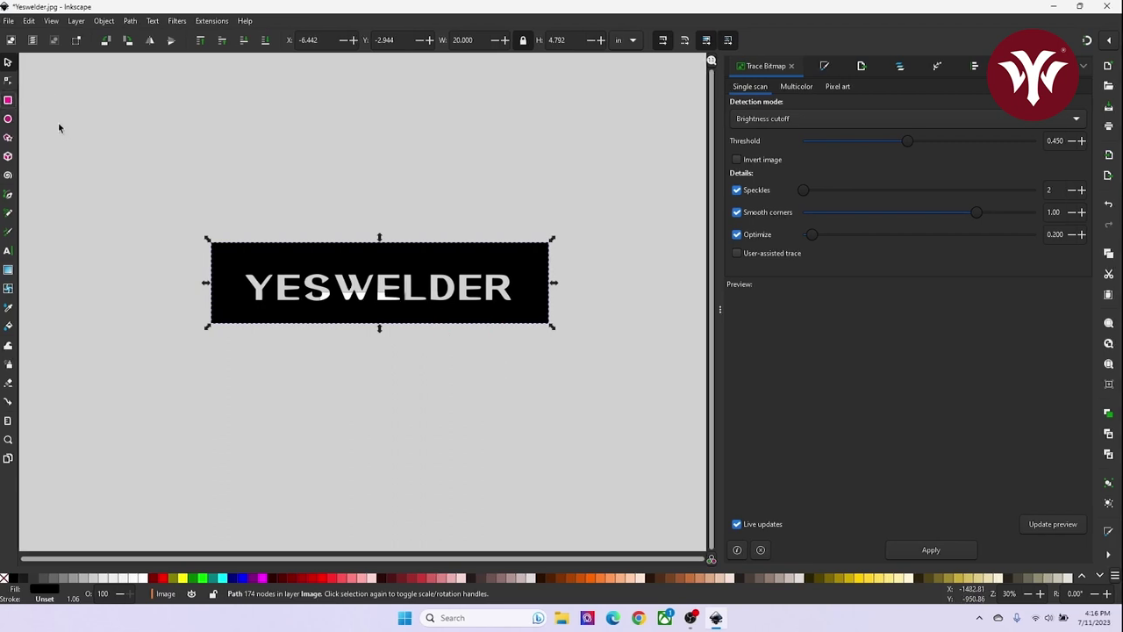
{"action": "left_click", "coordinate": [8, 100]}
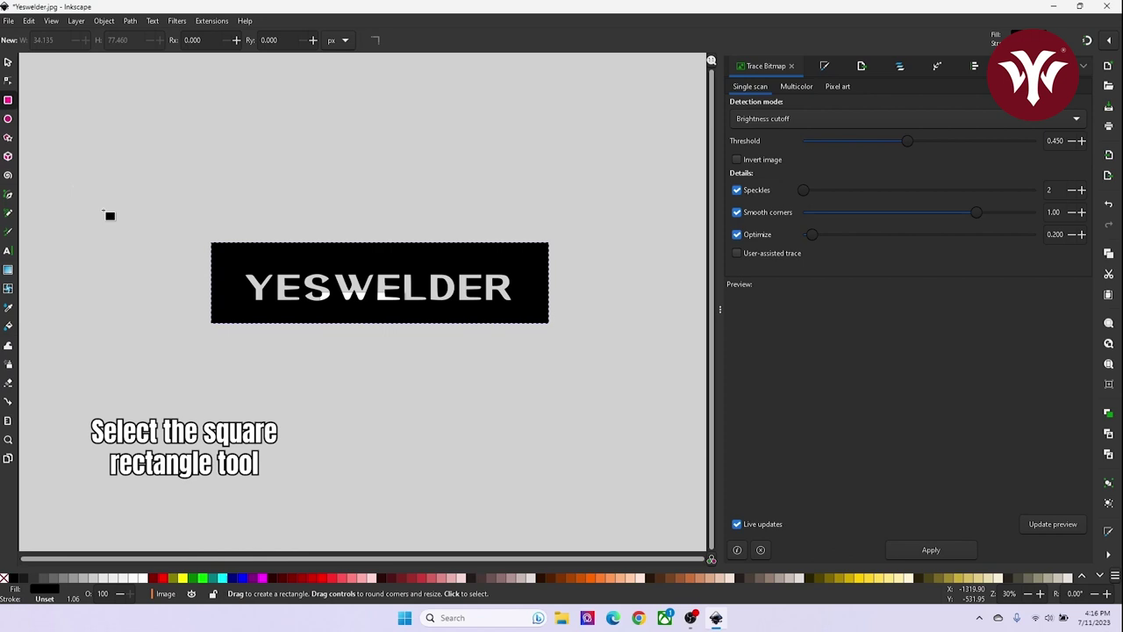
{"action": "left_click_drag", "start_coordinate": [102, 207], "coordinate": [110, 239]}
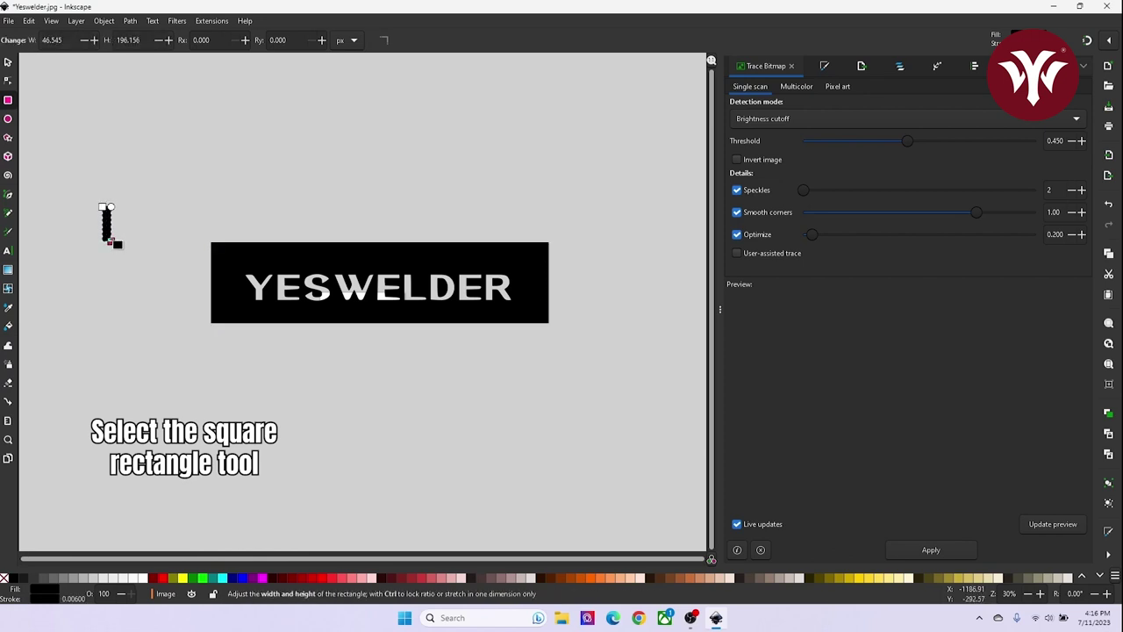
- Set the rectangle's width to 0.25 inches
{"action": "left_click", "coordinate": [351, 39]}
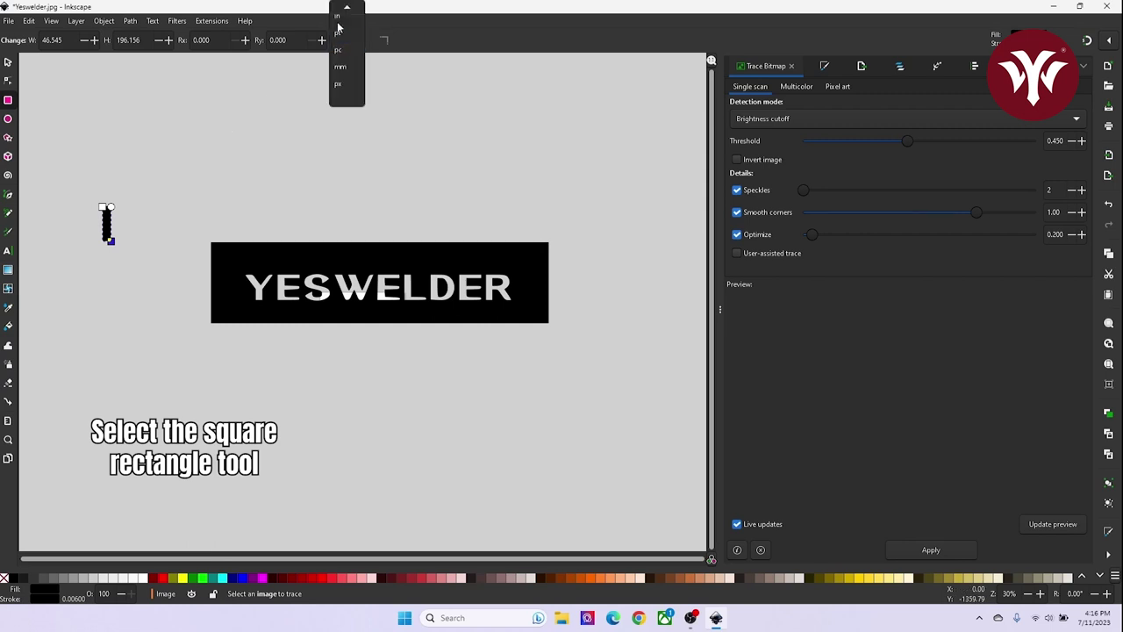
{"action": "left_click", "coordinate": [338, 16]}
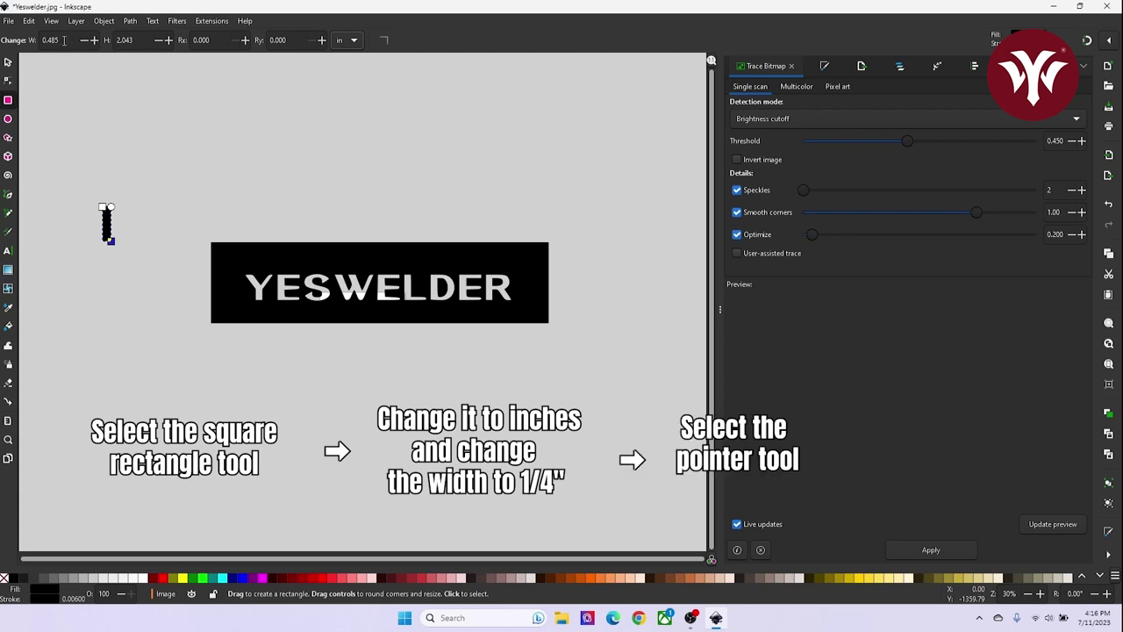
{"action": "left_click_drag", "start_coordinate": [63, 39], "coordinate": [38, 44]}
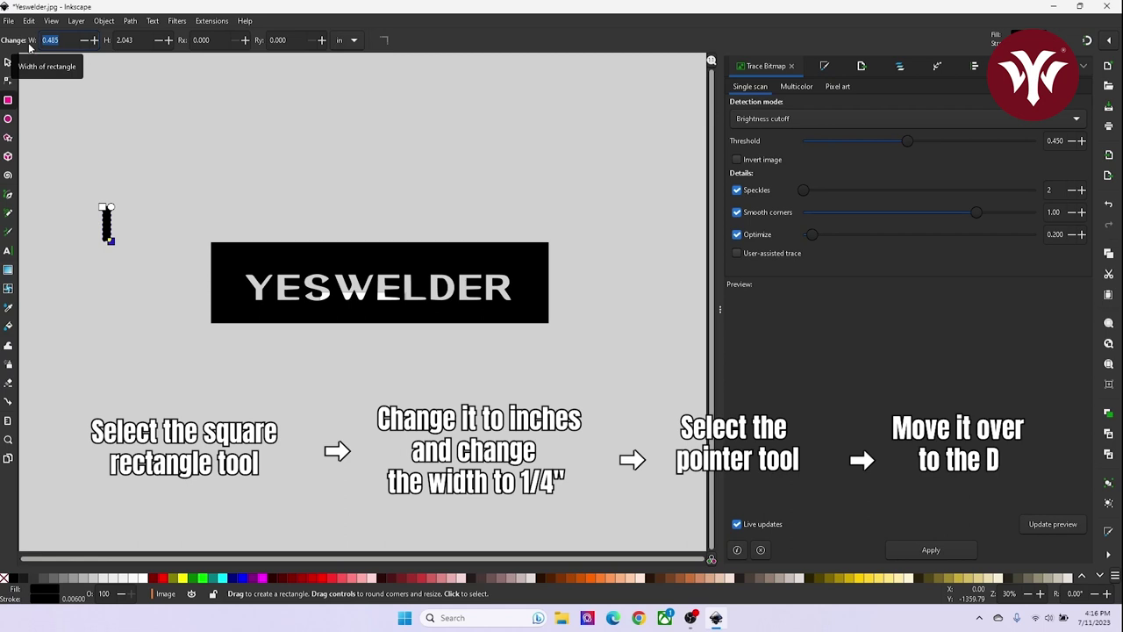
{"action": "key", "text": "BackSpace"}
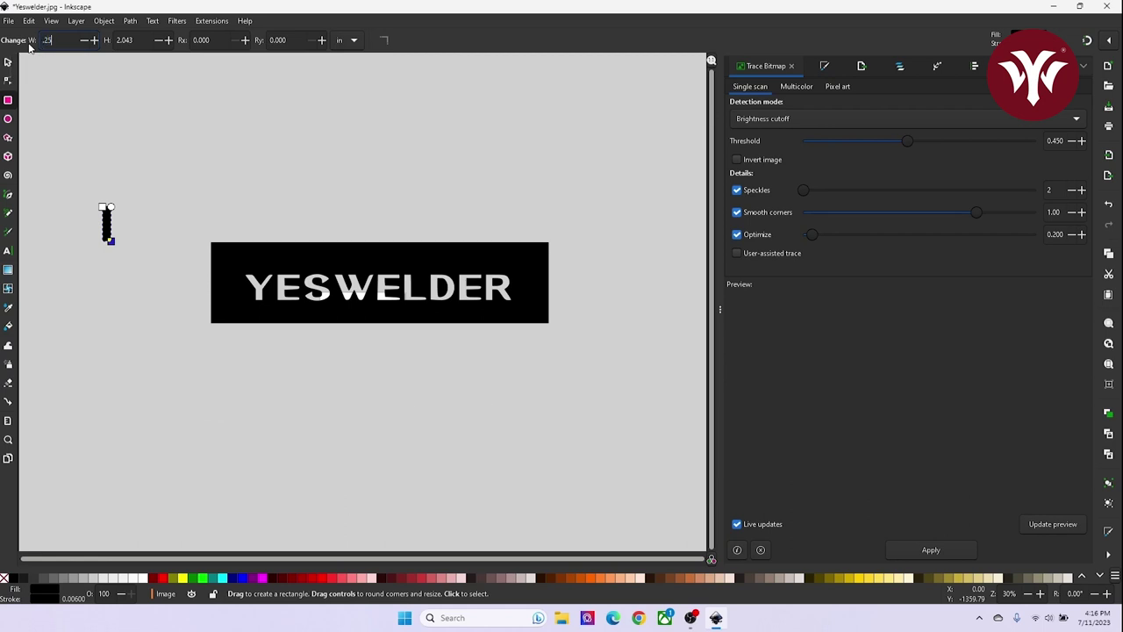
{"action": "key", "text": "Return"}
{"action": "left_click", "coordinate": [8, 62]}
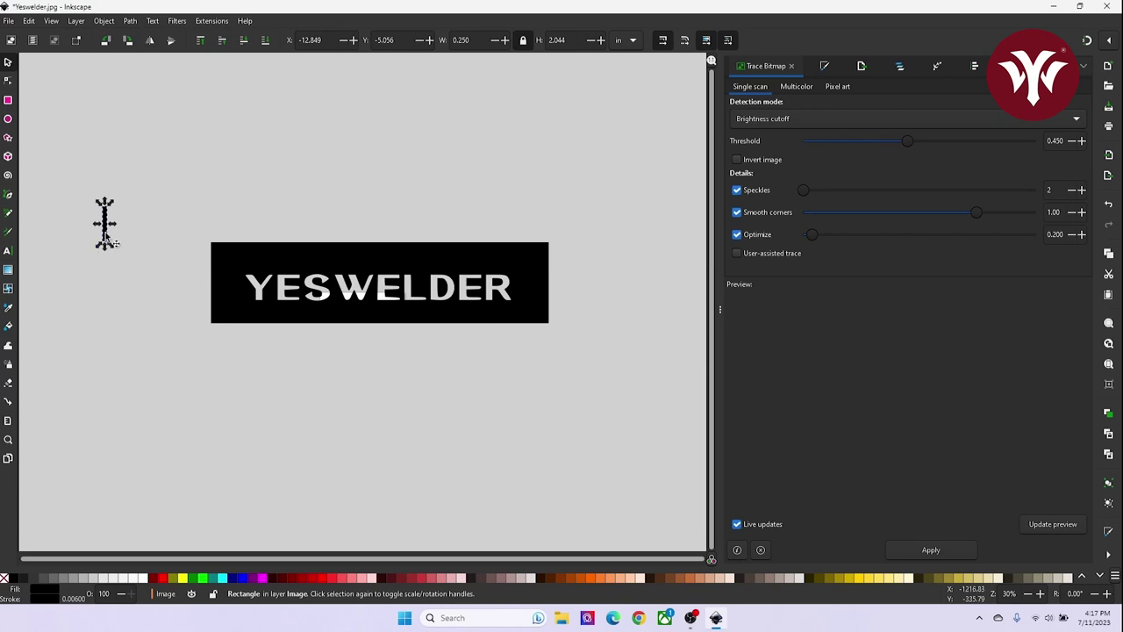
- Move the strip below the sign and shorten it to 0.880 in tall
{"action": "left_click_drag", "start_coordinate": [104, 233], "coordinate": [441, 373]}
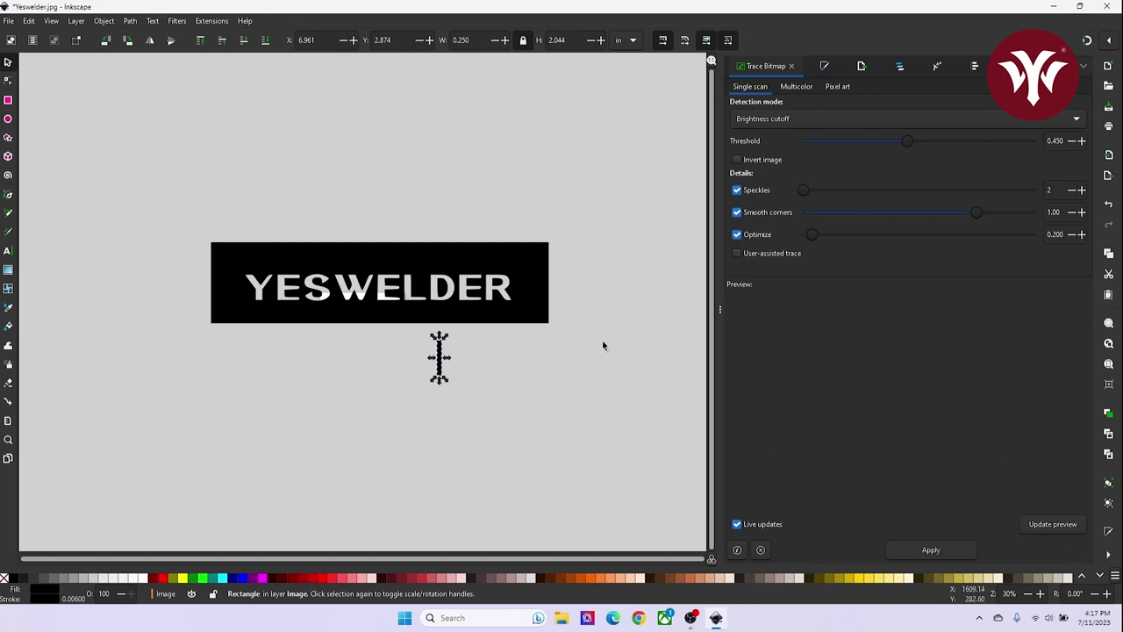
{"action": "key", "text": "plus"}
{"action": "key", "text": "plus"}
{"action": "key", "text": "plus"}
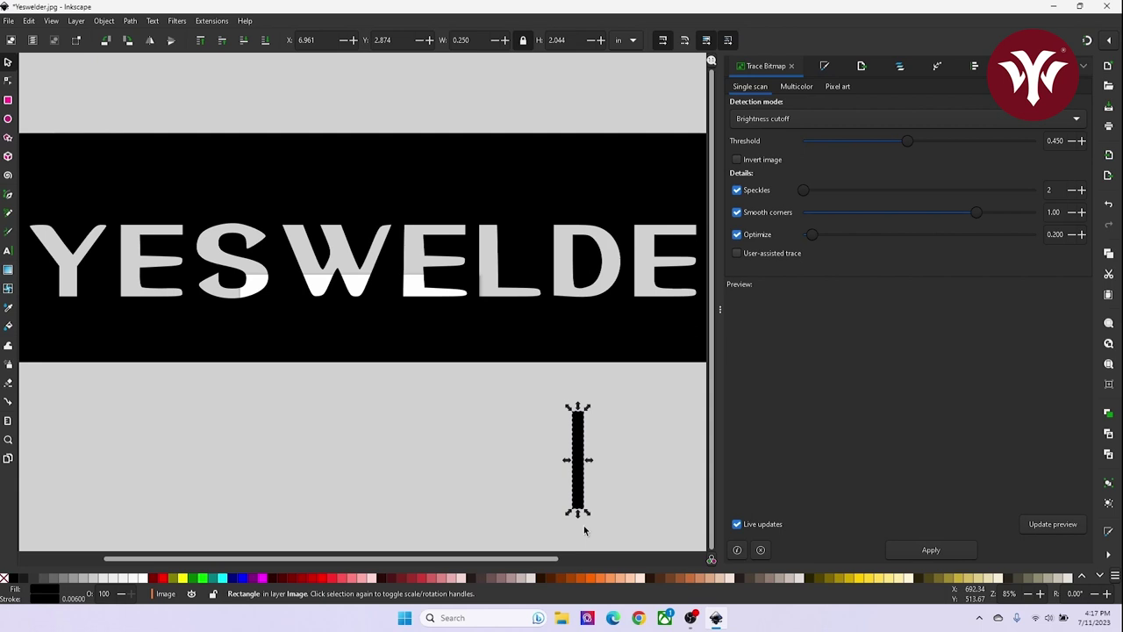
{"action": "left_click_drag", "start_coordinate": [579, 520], "coordinate": [580, 291]}
- Duplicate the strip and place the copies across the D and R as bridges
{"action": "key", "text": "ctrl+d"}
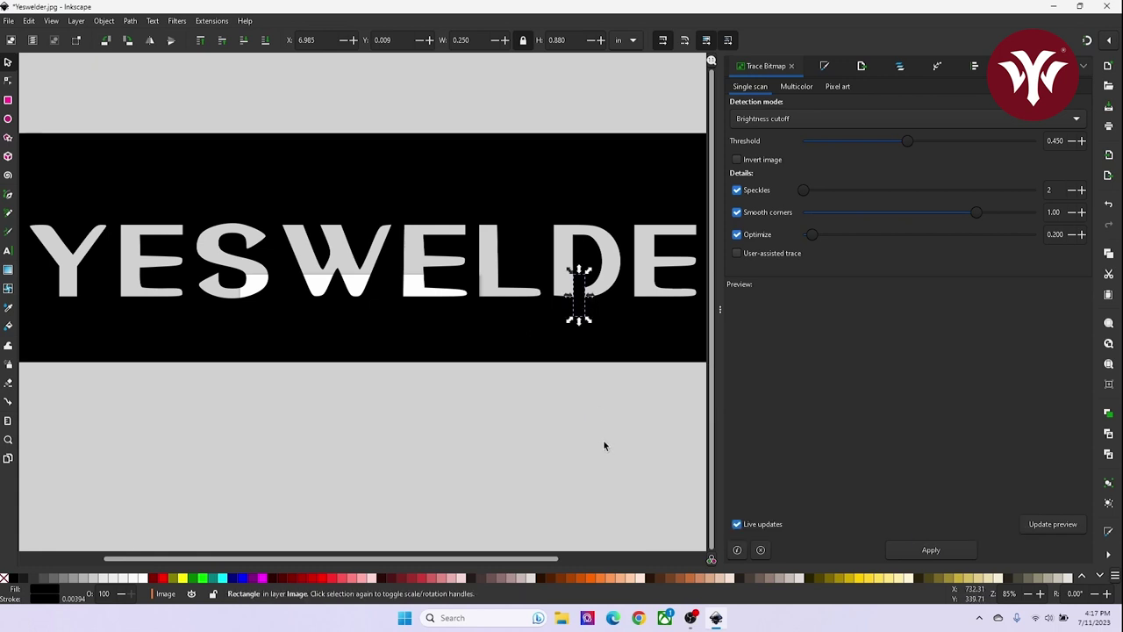
{"action": "left_click_drag", "start_coordinate": [581, 301], "coordinate": [698, 337]}
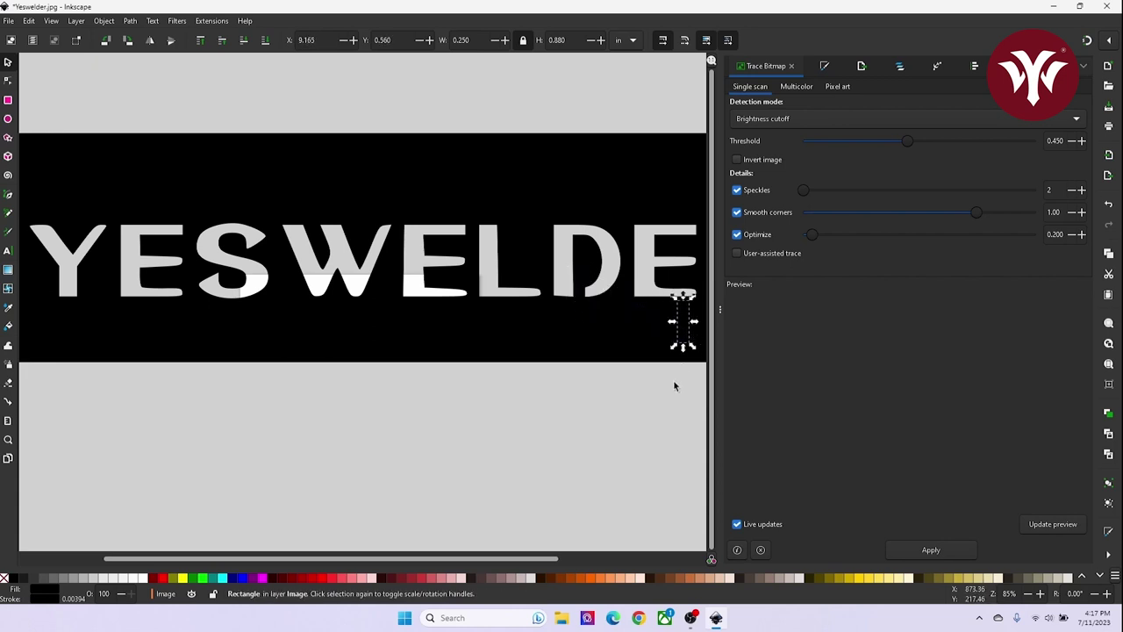
{"action": "middle_click_drag", "start_coordinate": [674, 384], "coordinate": [489, 381]}
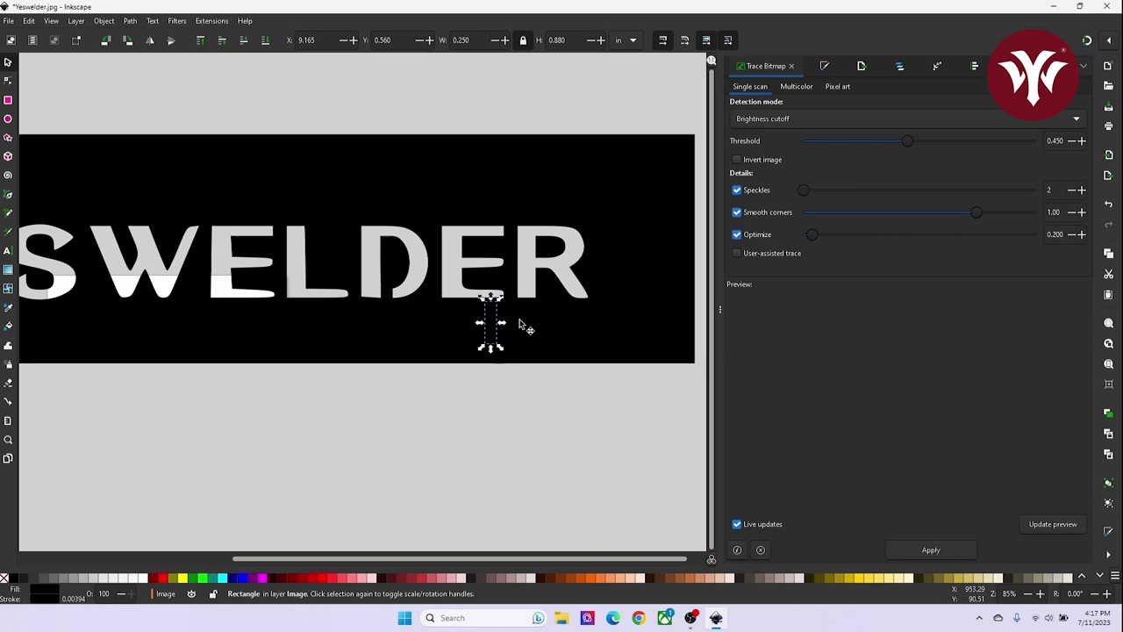
{"action": "left_click_drag", "start_coordinate": [496, 327], "coordinate": [547, 268]}
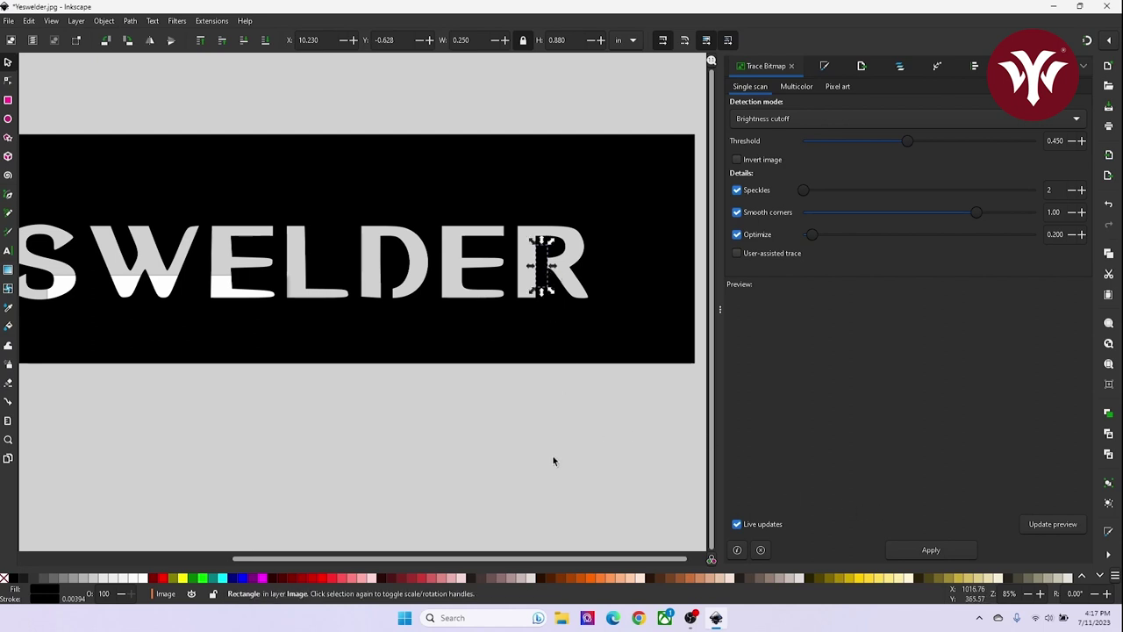
{"action": "key", "text": "minus"}
{"action": "key", "text": "minus"}
{"action": "key", "text": "minus"}
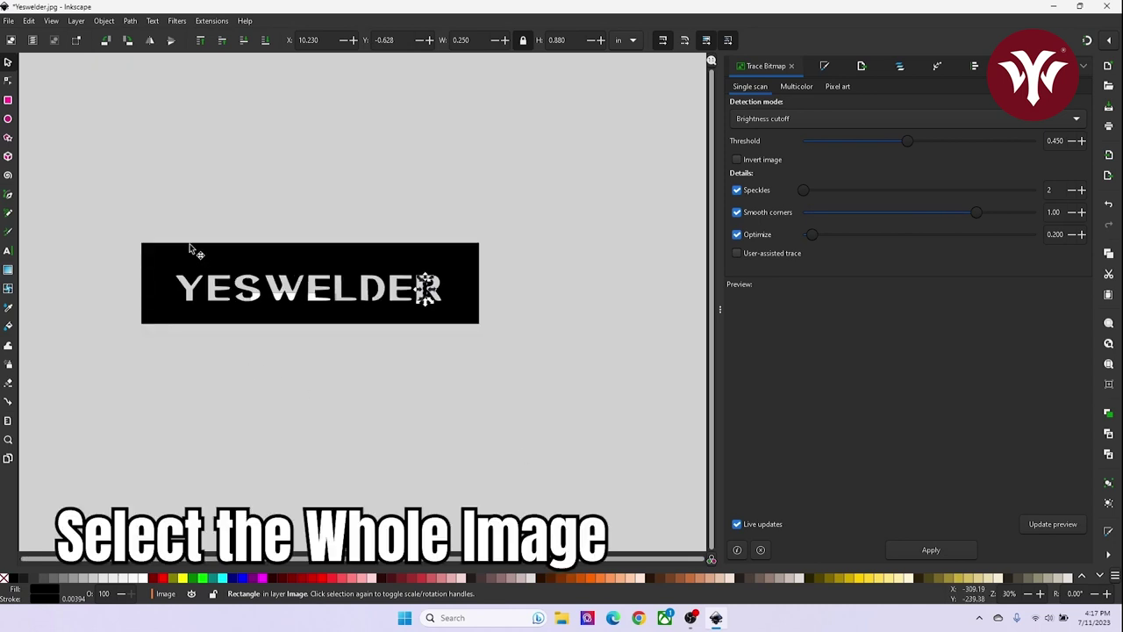
- Select the traced lettering and both bridge strips and union them into one path
{"action": "left_click_drag", "start_coordinate": [124, 208], "coordinate": [553, 397]}
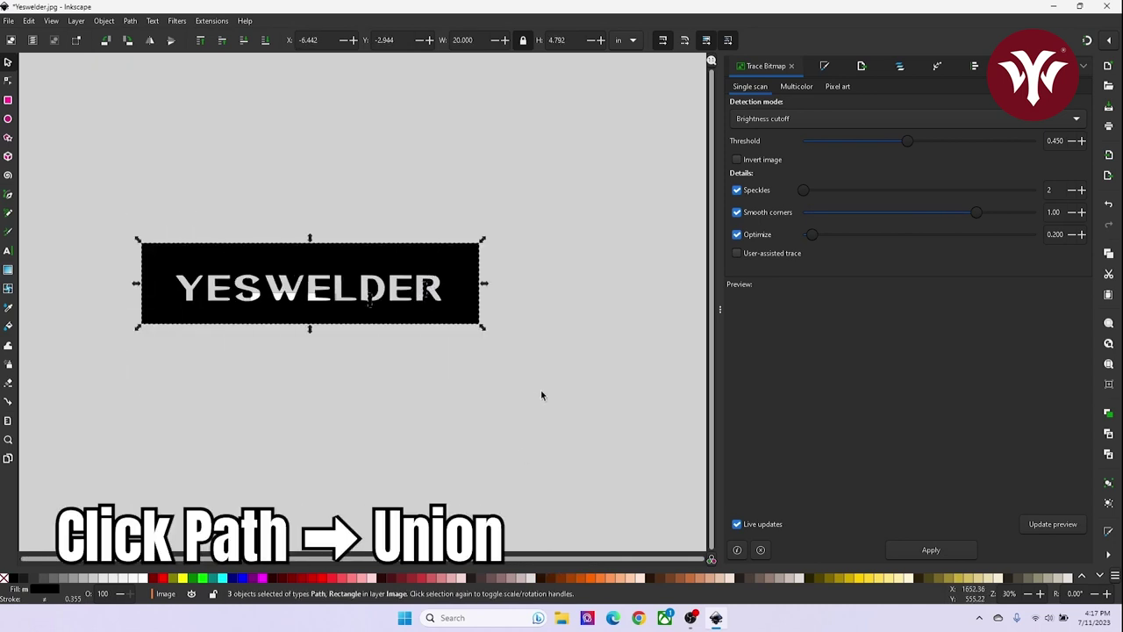
{"action": "left_click", "coordinate": [129, 21]}
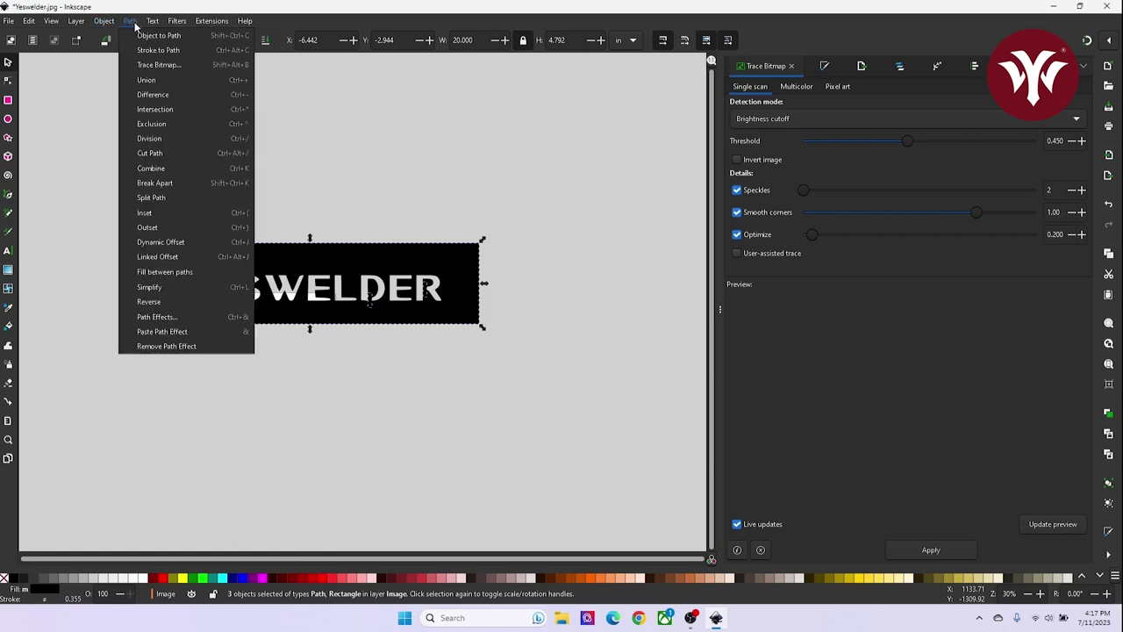
{"action": "left_click", "coordinate": [147, 79]}
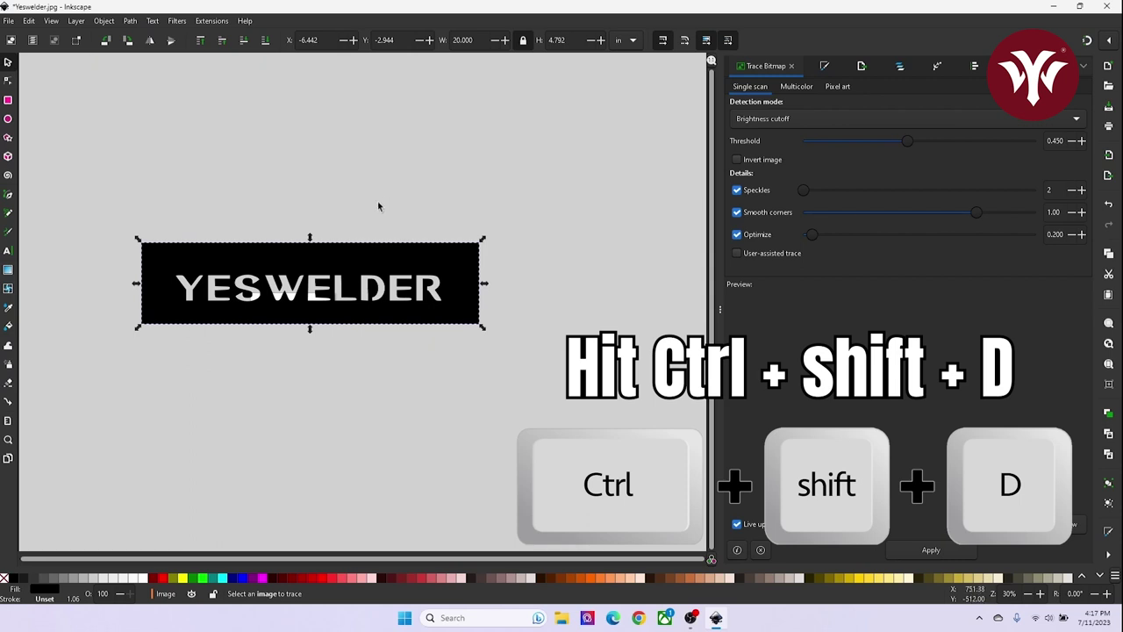
{"action": "key", "text": "ctrl"}
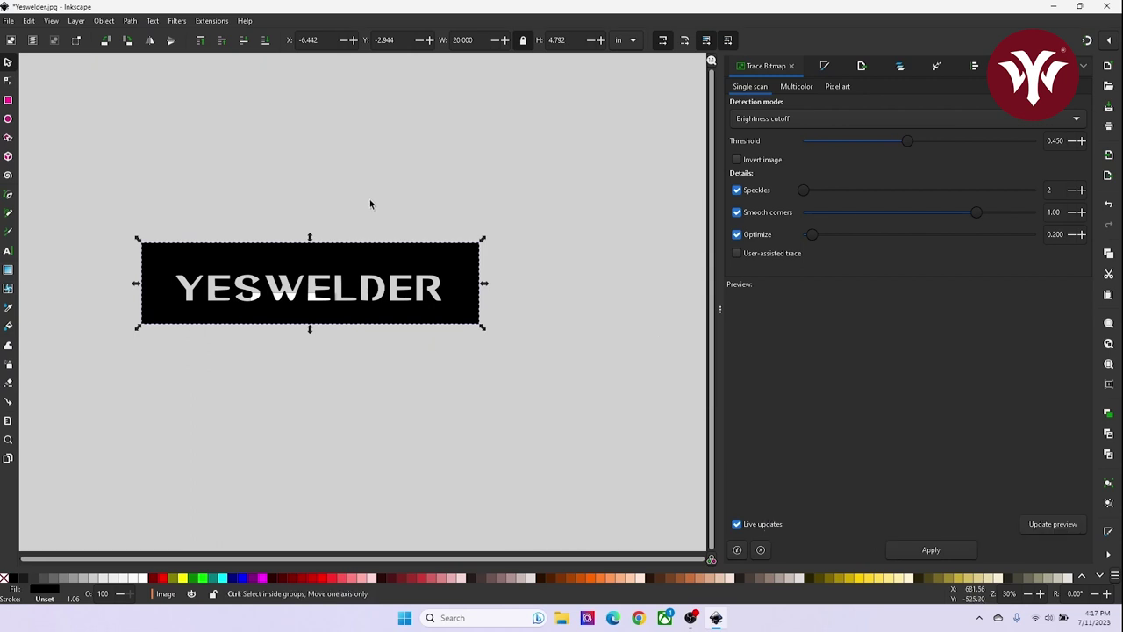
- Set page units to inches, resize the page to the 20 × 4.792 in artwork, and save as SVG
{"action": "key", "text": "ctrl+shift+d"}
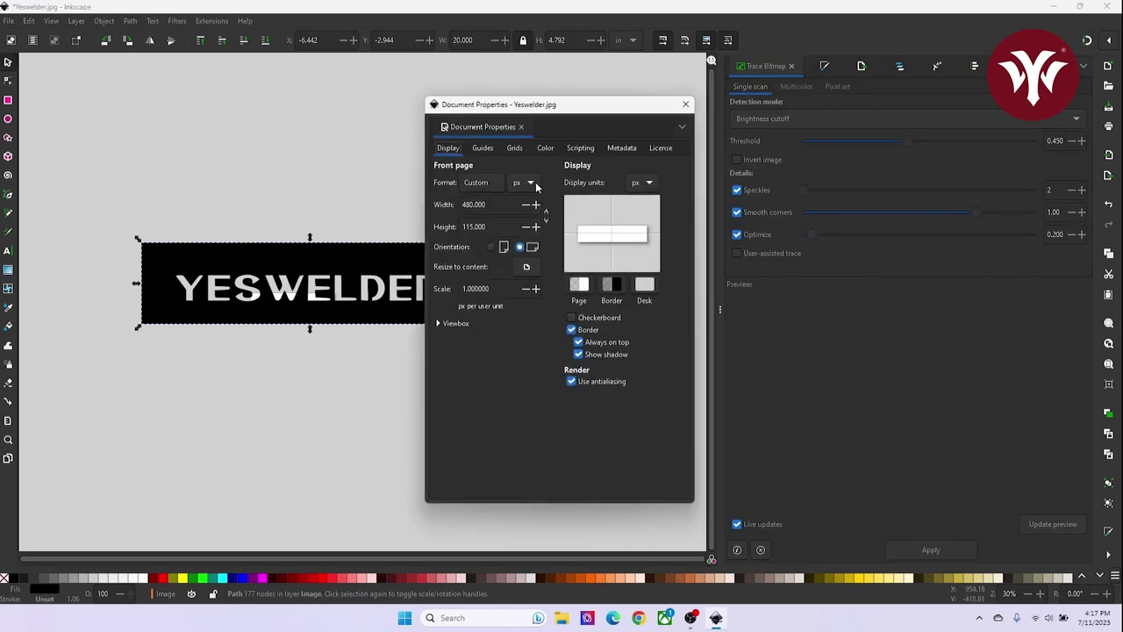
{"action": "left_click", "coordinate": [532, 185]}
{"action": "left_click", "coordinate": [523, 119]}
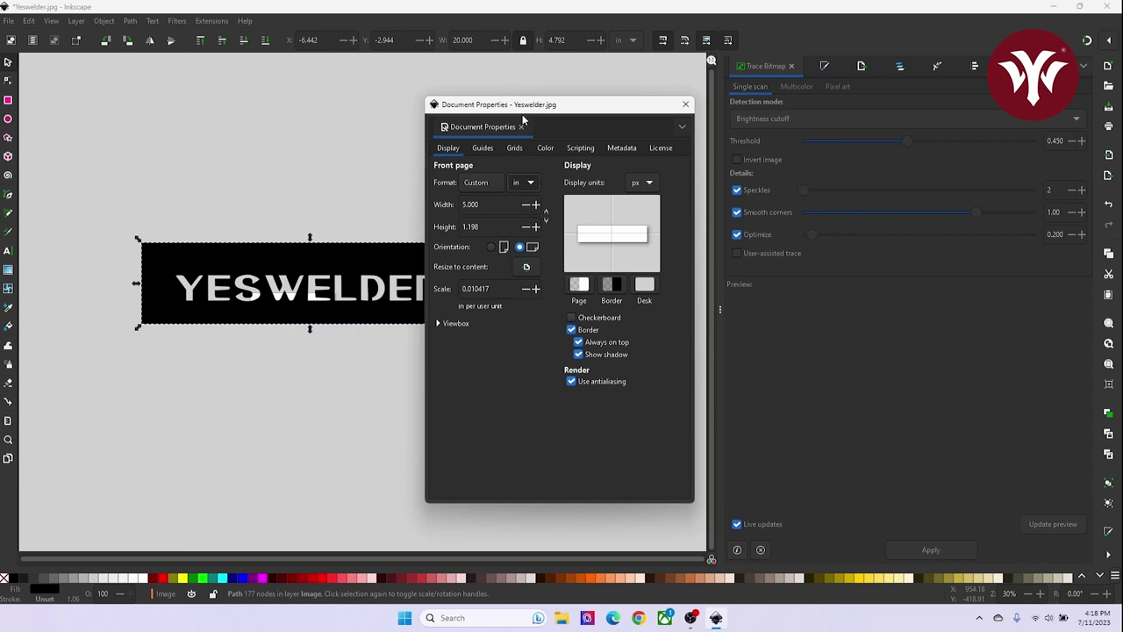
{"action": "left_click", "coordinate": [525, 267]}
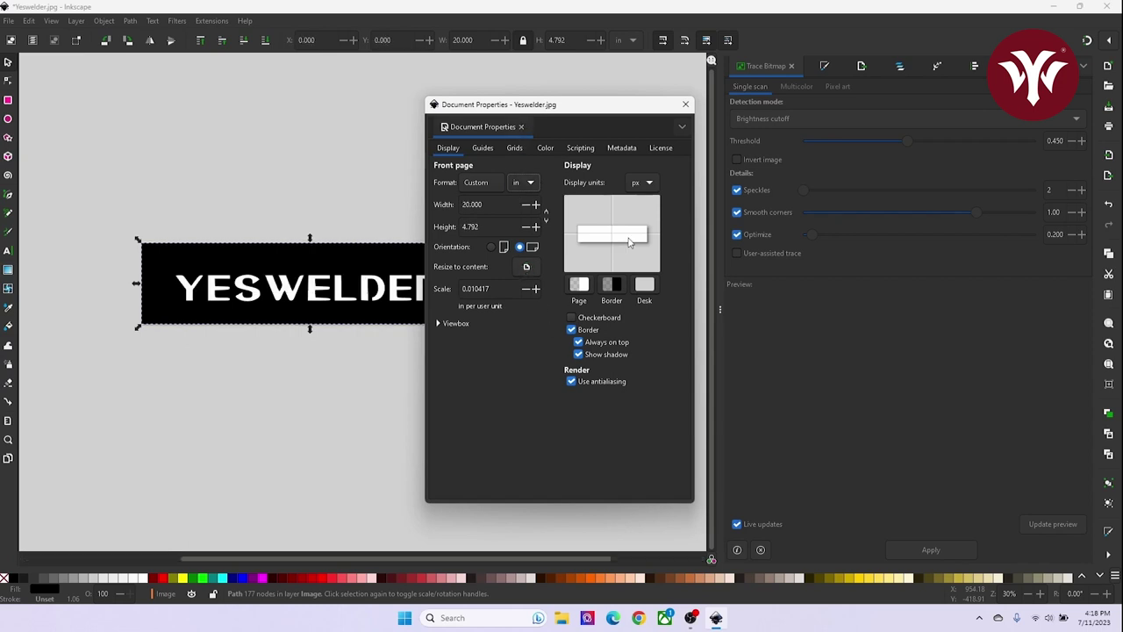
{"action": "left_click", "coordinate": [680, 105]}
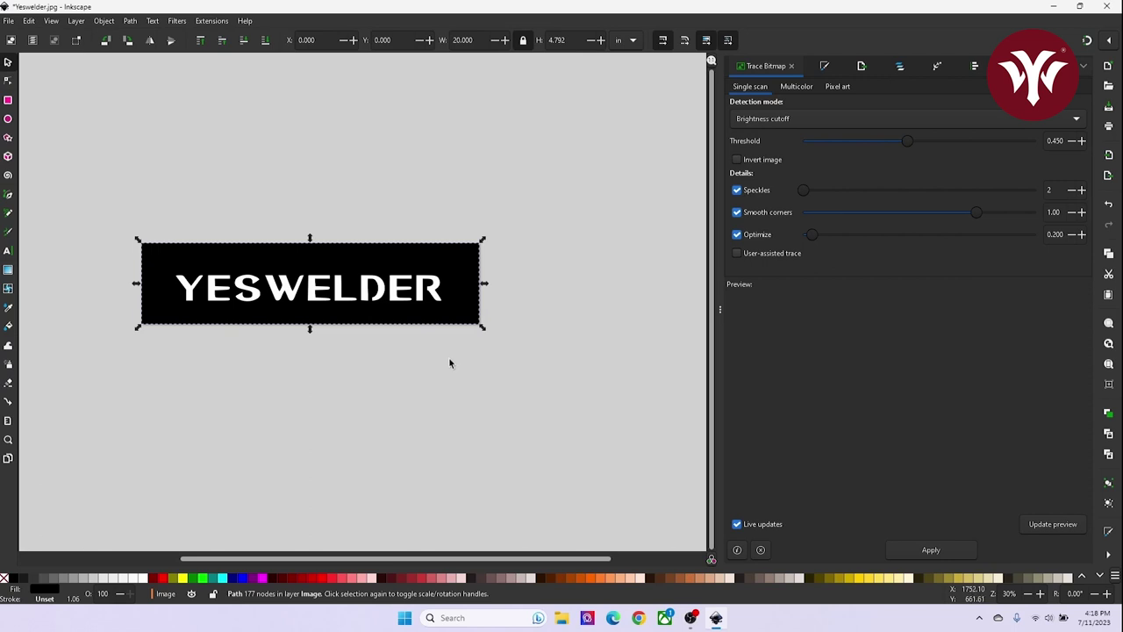
{"action": "key", "text": "ctrl+shift+s"}
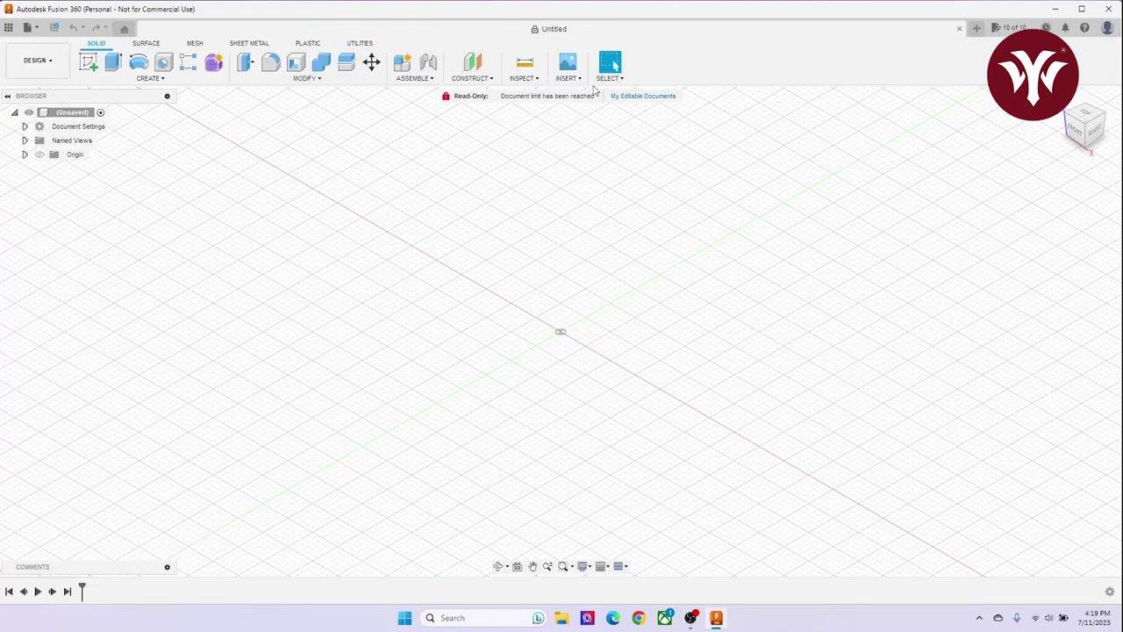
- Insert the Yeswelder SVG into a sketch on the horizontal ground plane
{"action": "left_click", "coordinate": [566, 78]}
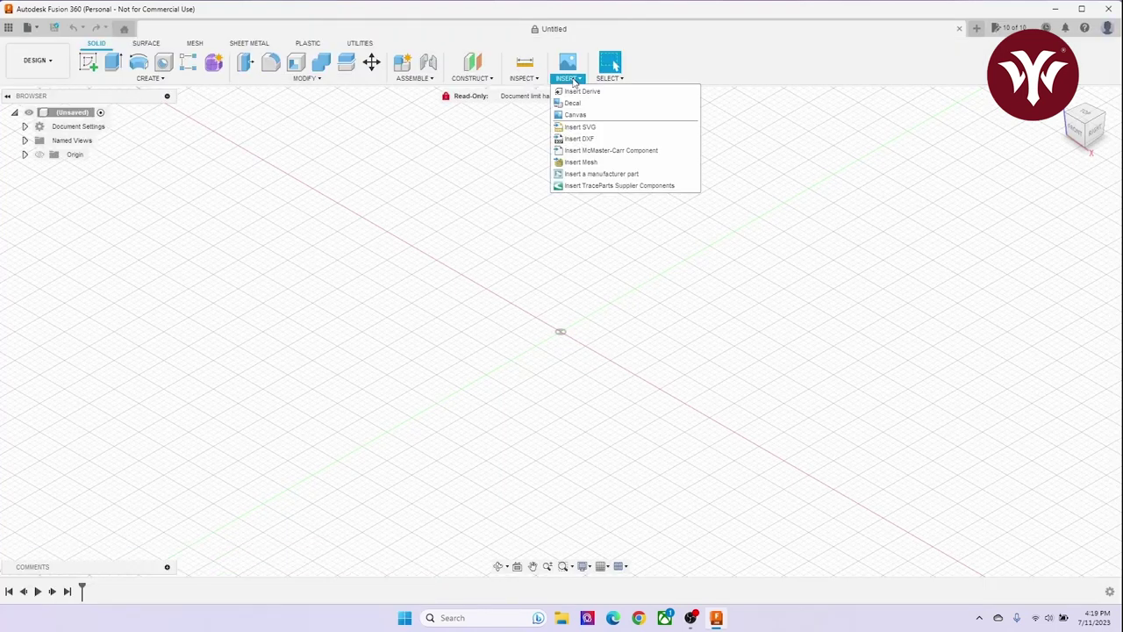
{"action": "left_click", "coordinate": [577, 127]}
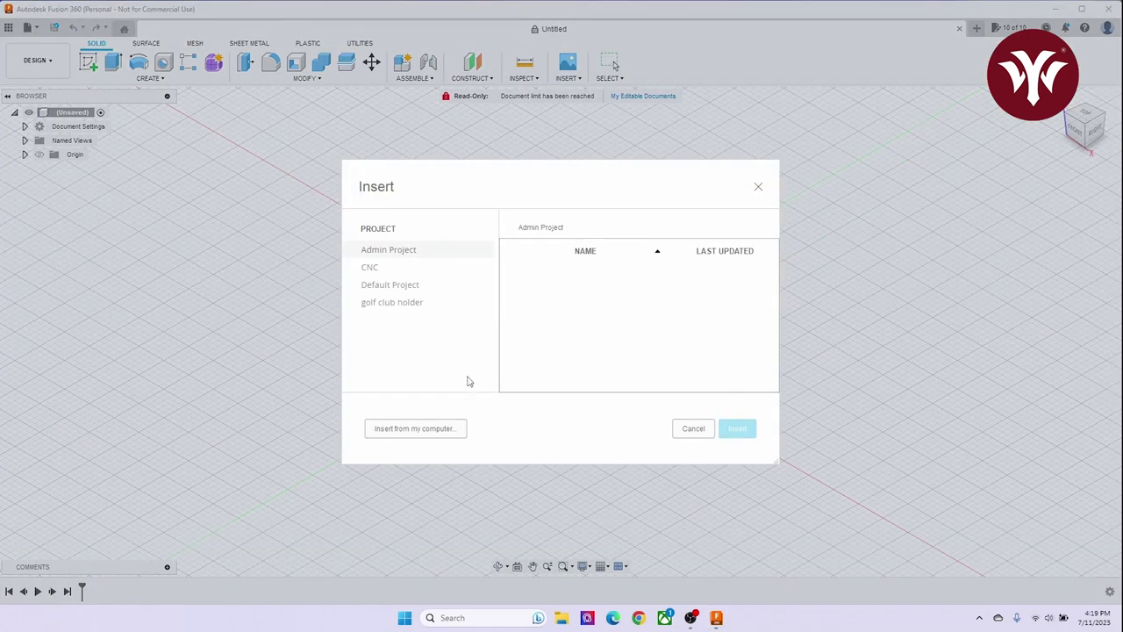
{"action": "left_click", "coordinate": [414, 428]}
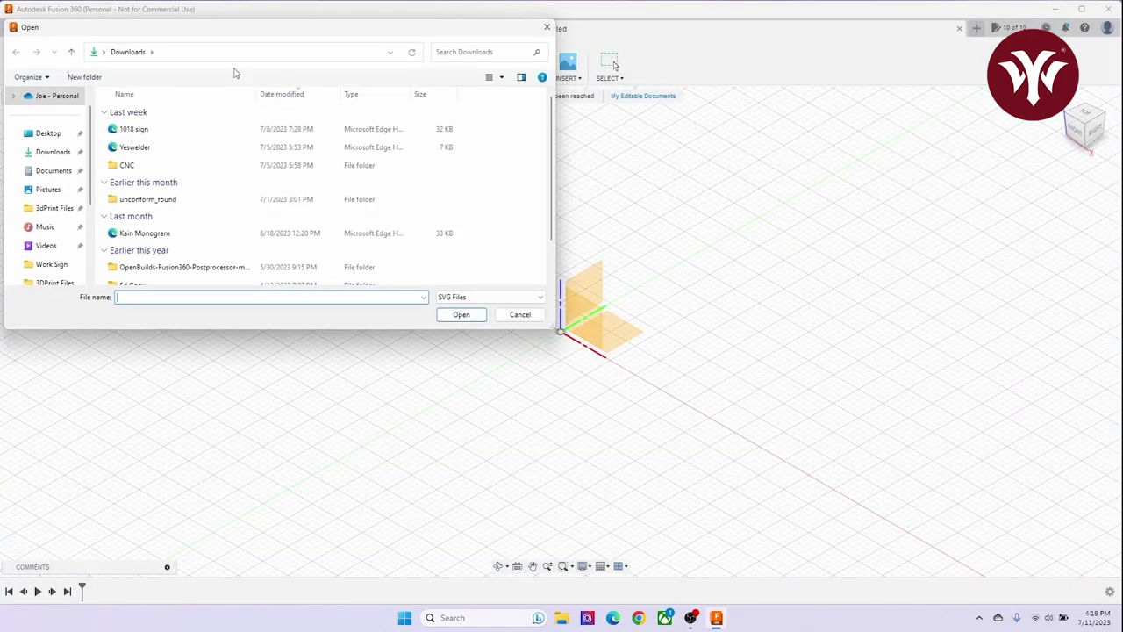
{"action": "left_click", "coordinate": [138, 149]}
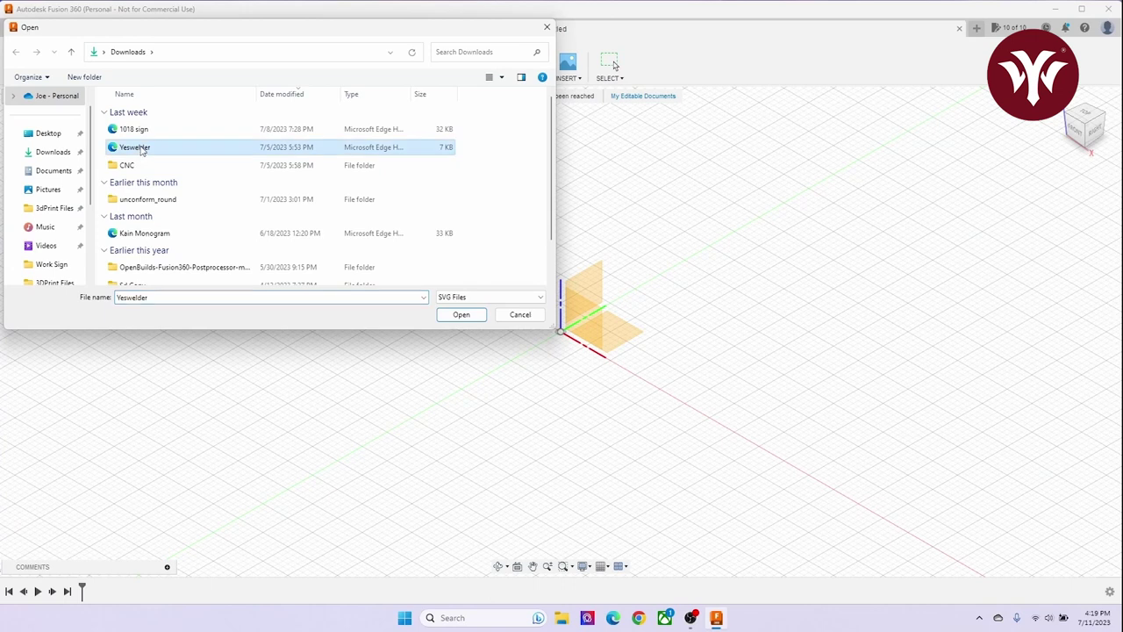
{"action": "left_click", "coordinate": [461, 314]}
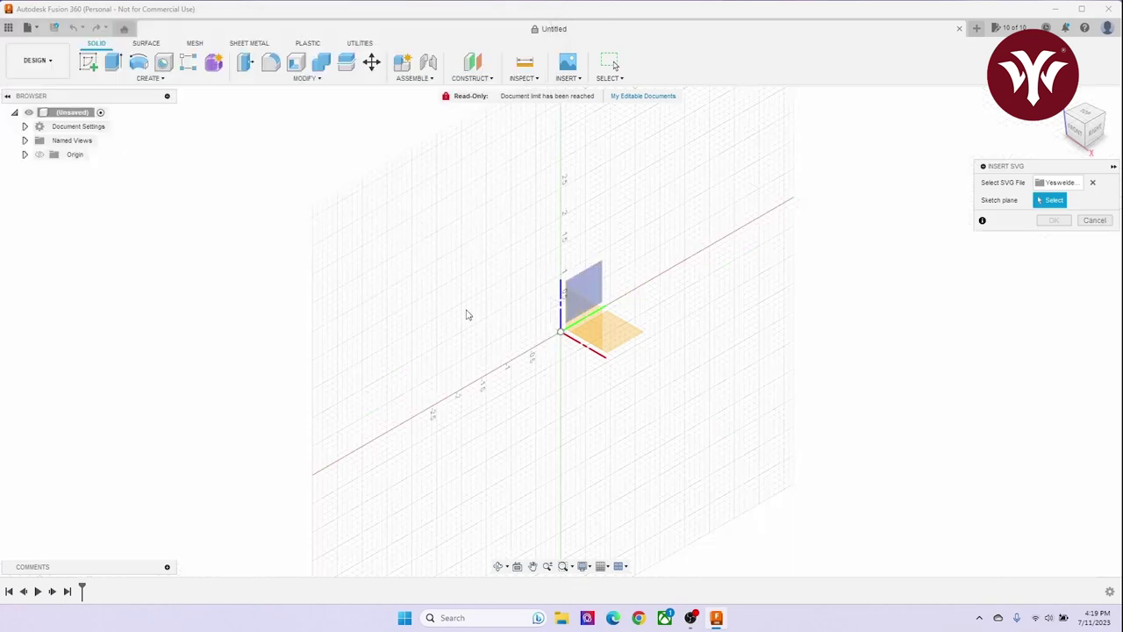
{"action": "left_click", "coordinate": [623, 339]}
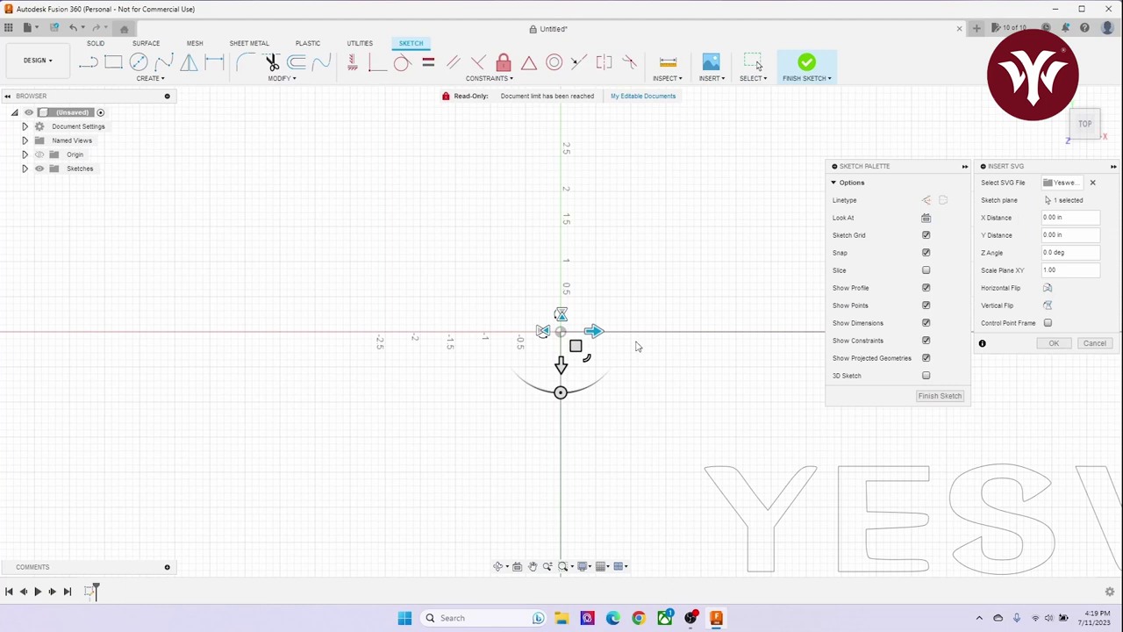
- Finish the sketch and view it from the top, rotated to read horizontally and centred
{"action": "left_click", "coordinate": [944, 395]}
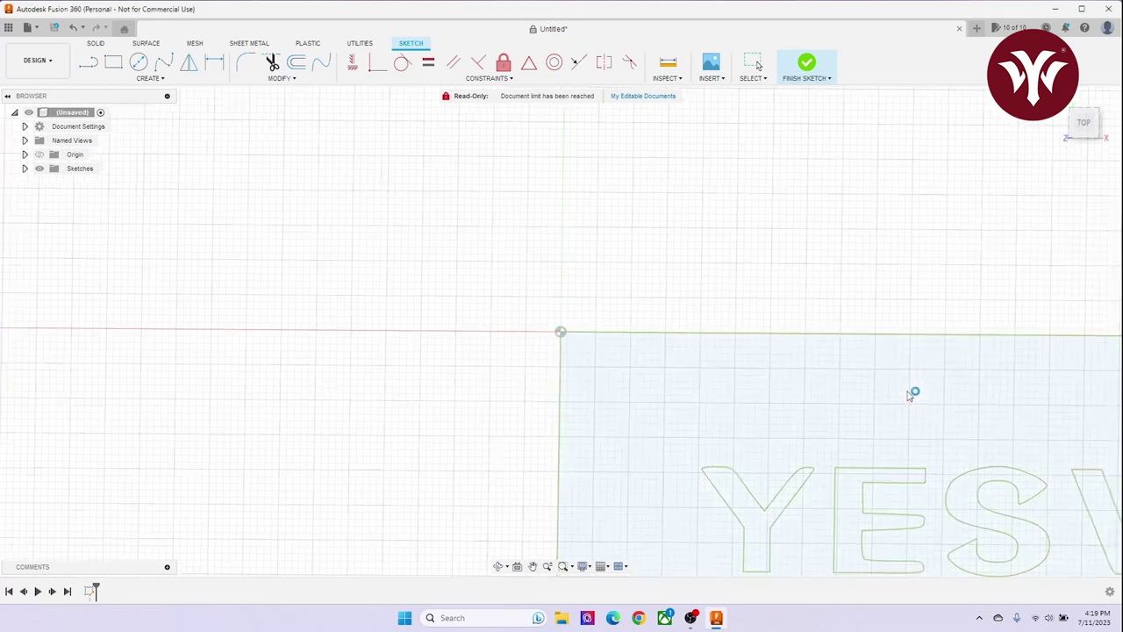
{"action": "scroll", "coordinate": [898, 395], "scroll_direction": "down", "scroll_amount": 5}
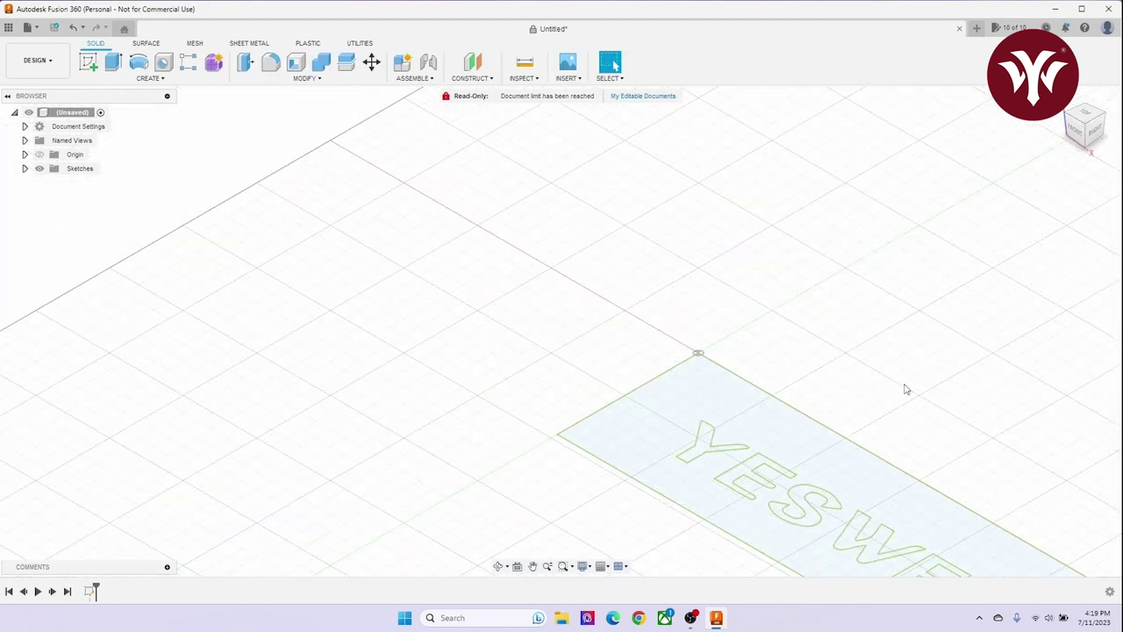
{"action": "left_click", "coordinate": [1087, 114]}
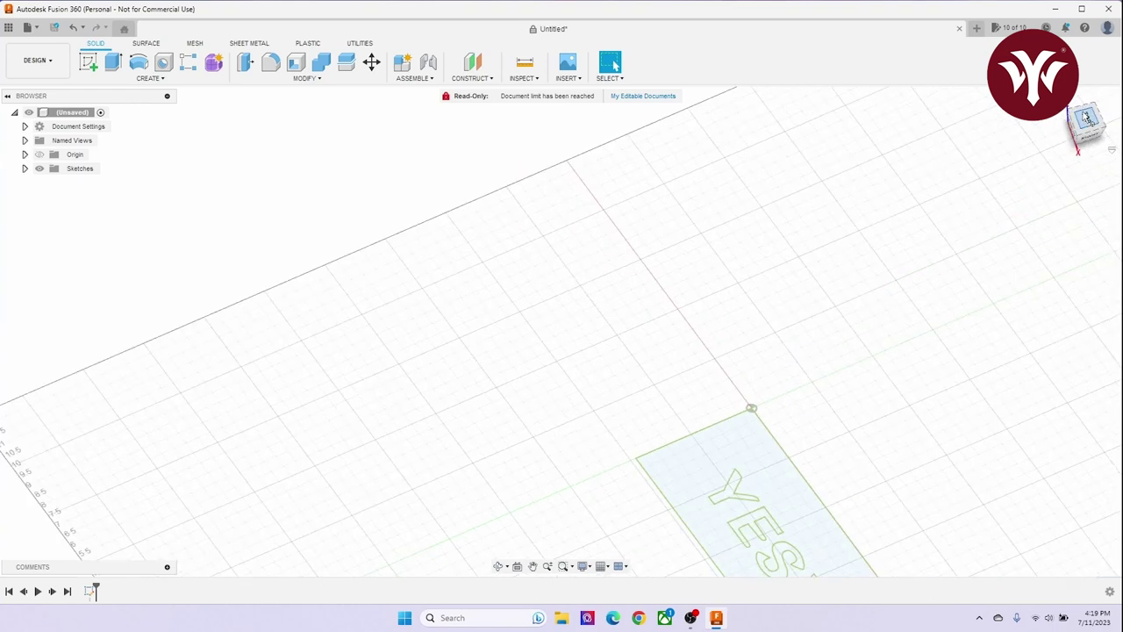
{"action": "left_click", "coordinate": [1101, 98]}
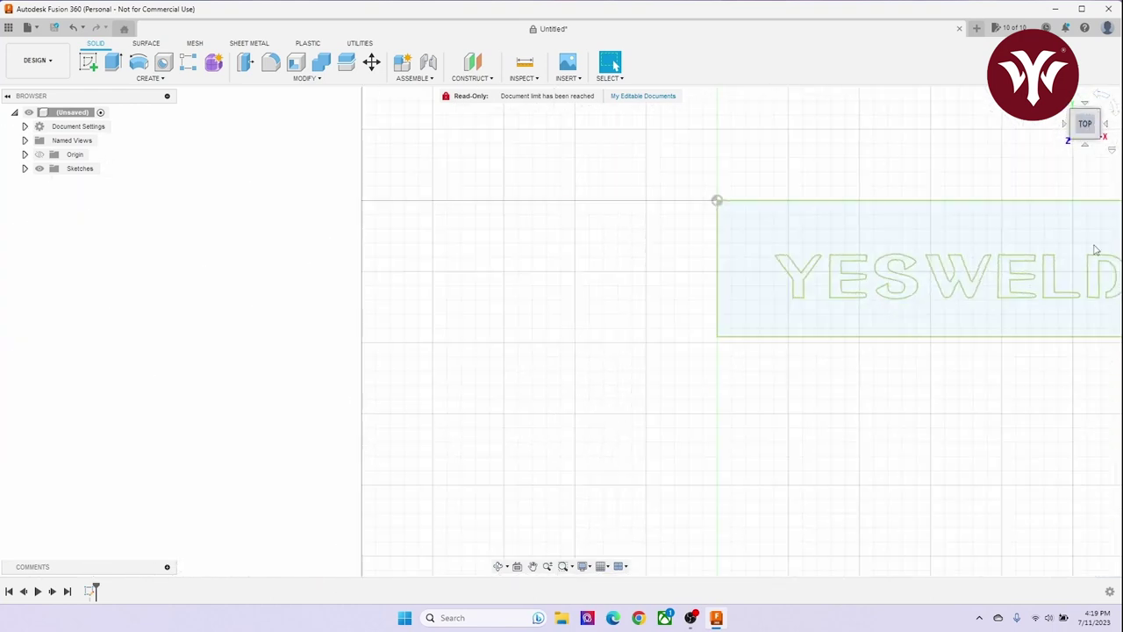
{"action": "scroll", "coordinate": [1064, 362], "scroll_direction": "down", "scroll_amount": 1}
{"action": "mouse_move", "coordinate": [1064, 362]}
{"action": "middle_mouse_down"}
{"action": "mouse_move", "coordinate": [867, 373]}
{"action": "mouse_move", "coordinate": [662, 362]}
{"action": "mouse_move", "coordinate": [701, 361]}
{"action": "middle_mouse_up"}
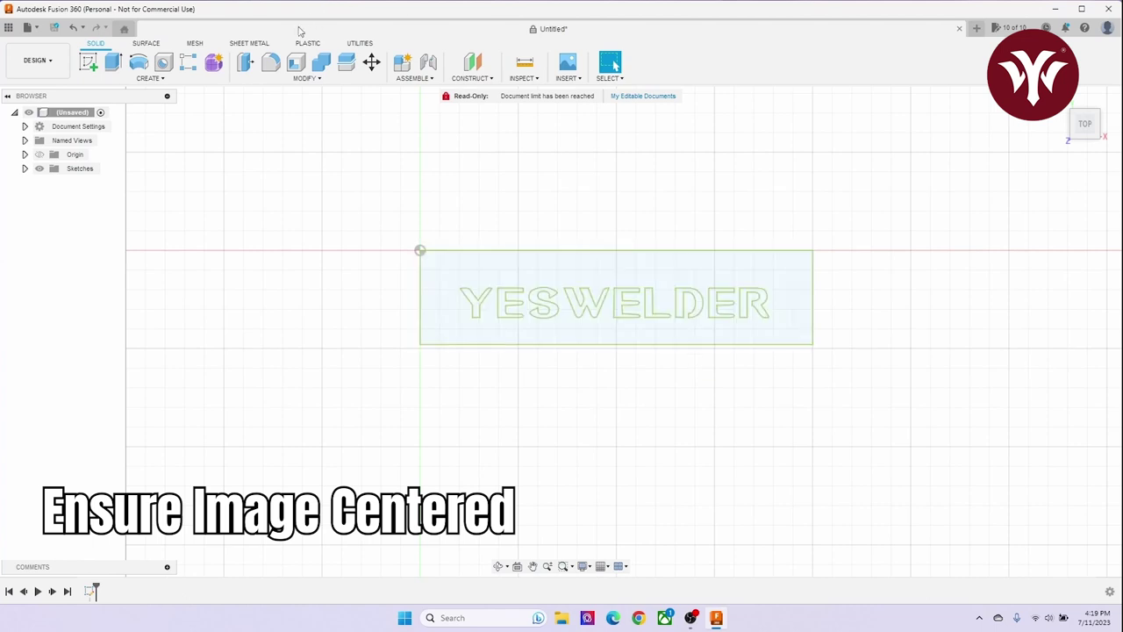
- Extrude the sign's outer profile 0.125 in into a new solid body
{"action": "left_click", "coordinate": [253, 44]}
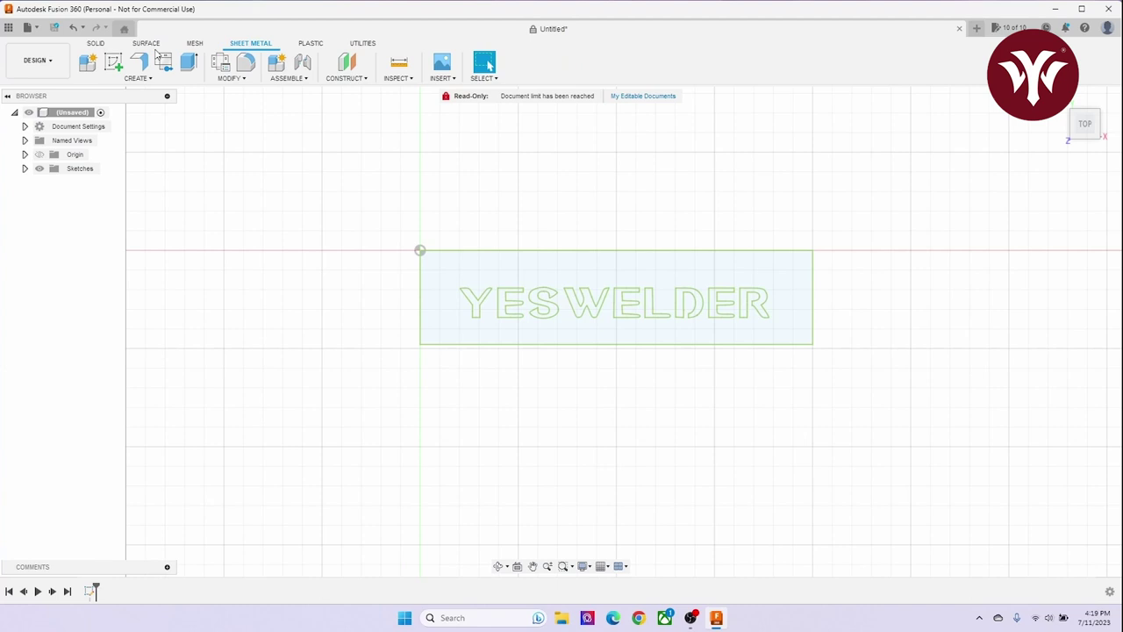
{"action": "left_click", "coordinate": [187, 62]}
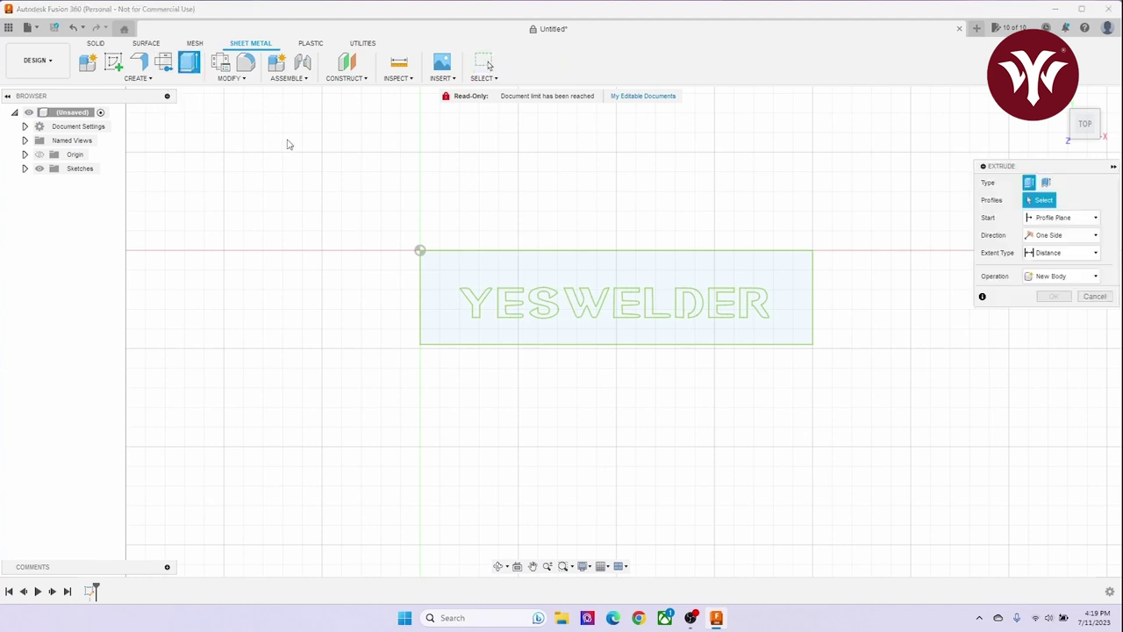
{"action": "left_click", "coordinate": [574, 274]}
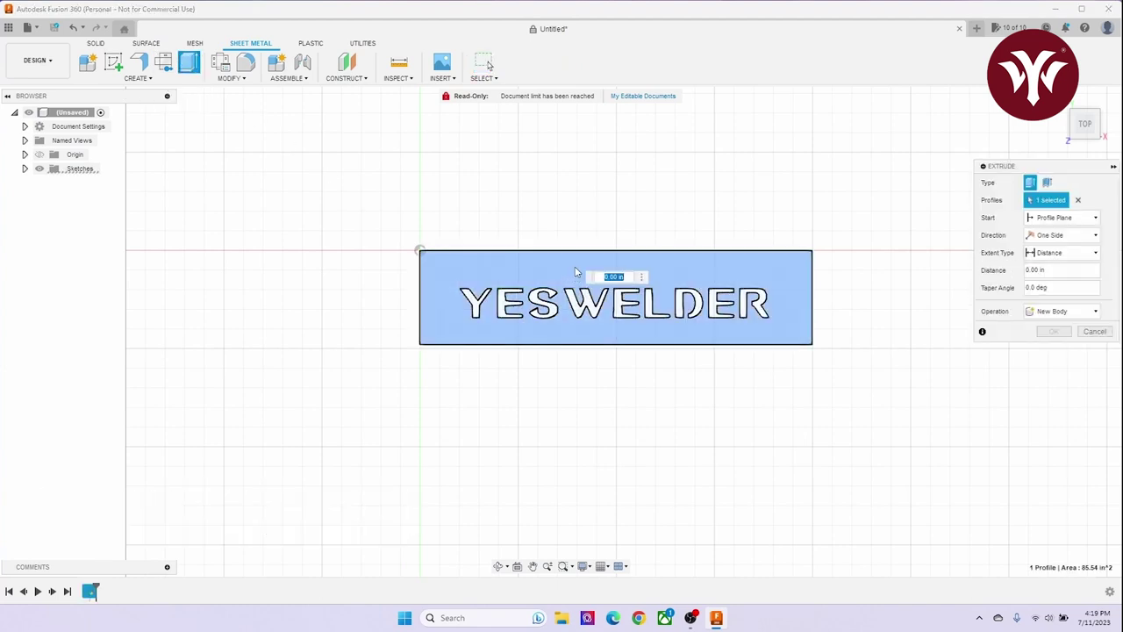
{"action": "type", "text": ".125"}
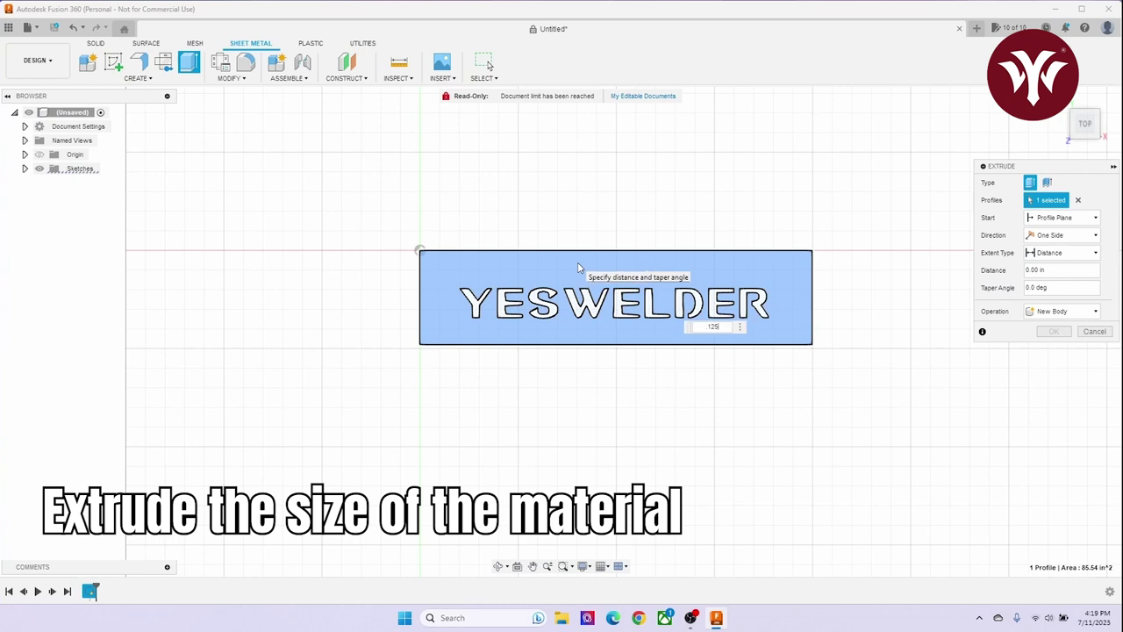
{"action": "key", "text": "Return"}
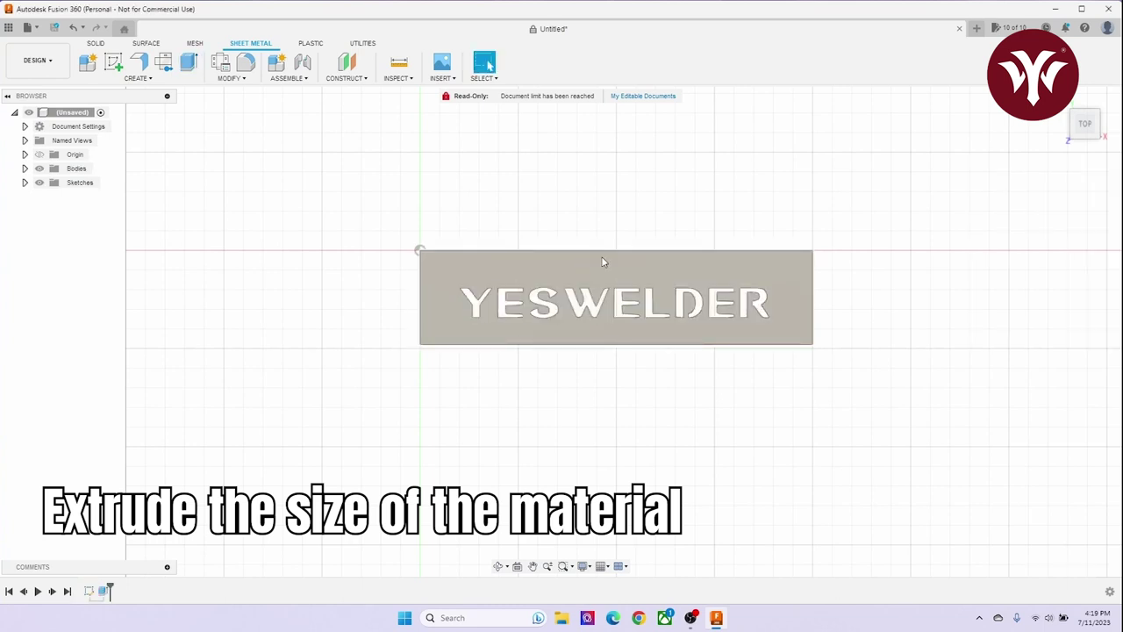
{"action": "left_click", "coordinate": [40, 65]}
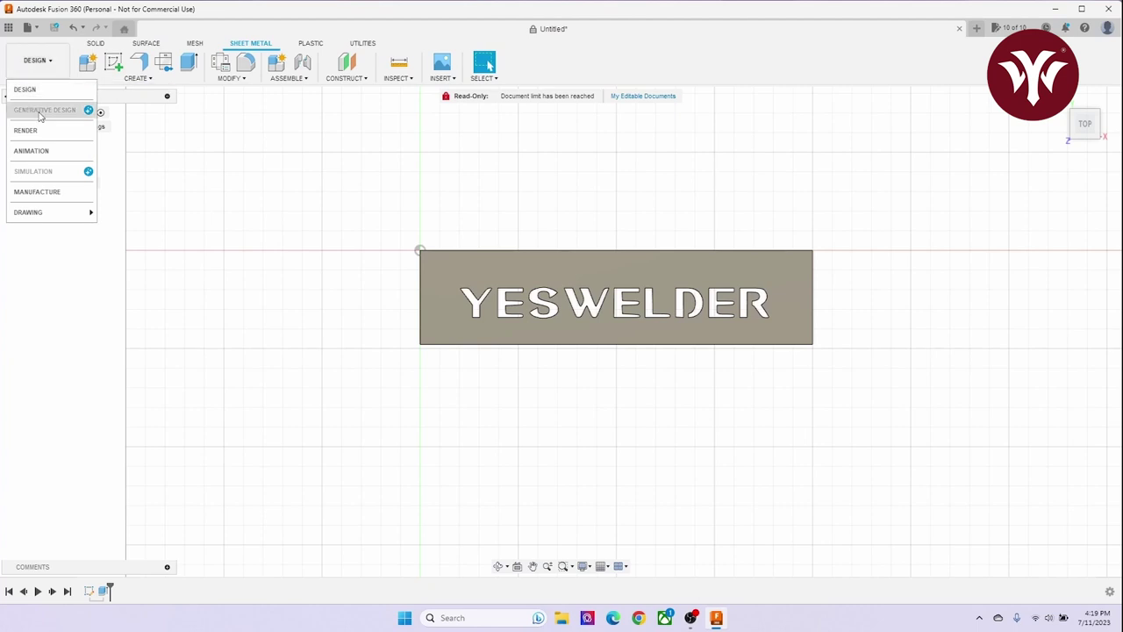
- In Manufacture, start a new setup with its origin at the plate's bottom-left corner
{"action": "left_click", "coordinate": [40, 192]}
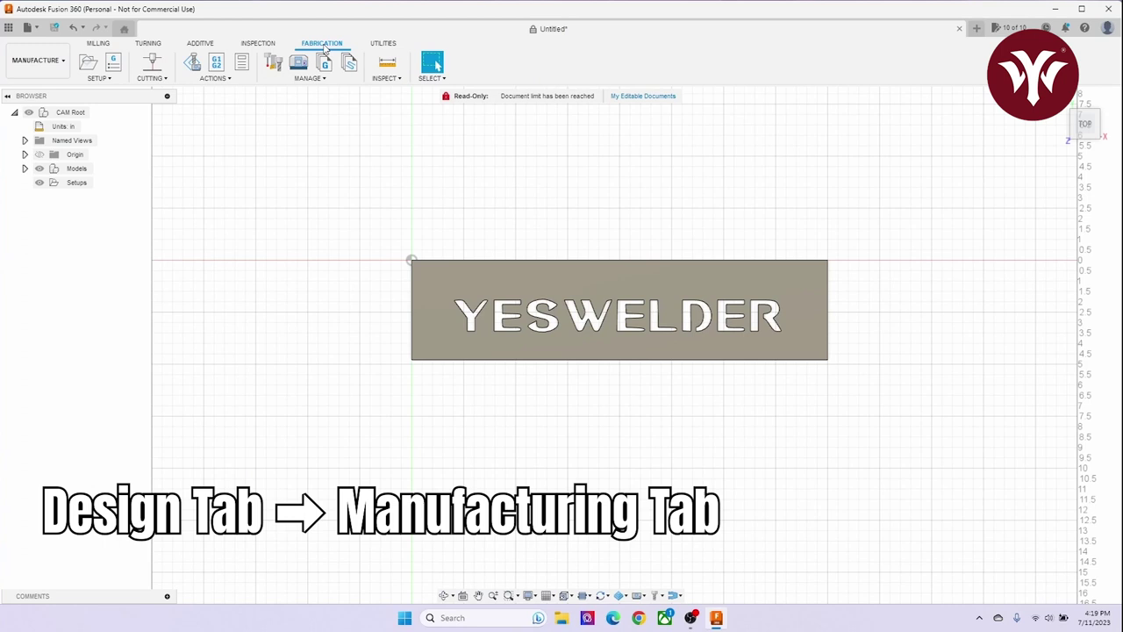
{"action": "left_click", "coordinate": [99, 79]}
{"action": "left_click", "coordinate": [106, 92]}
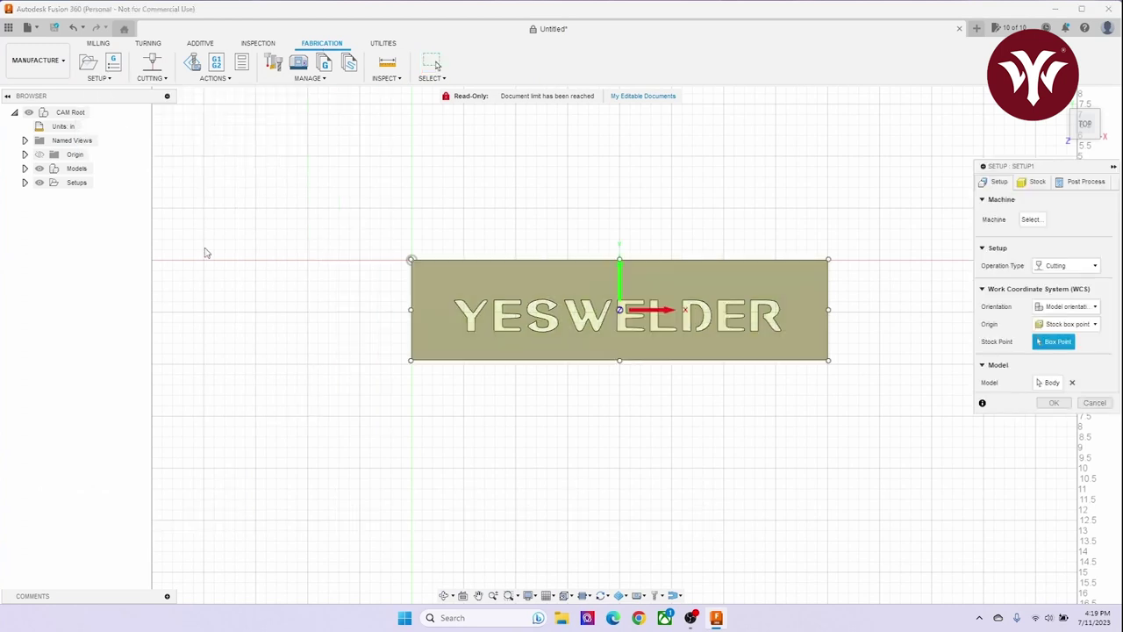
{"action": "left_click", "coordinate": [411, 361]}
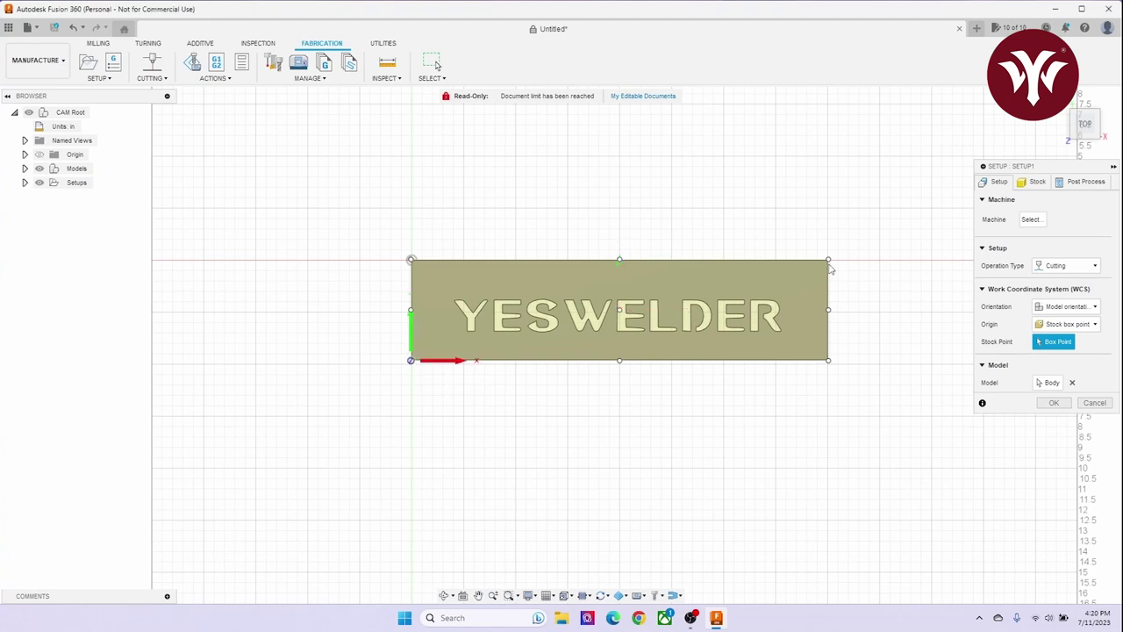
{"action": "left_click", "coordinate": [1039, 184]}
{"action": "left_click", "coordinate": [1069, 188]}
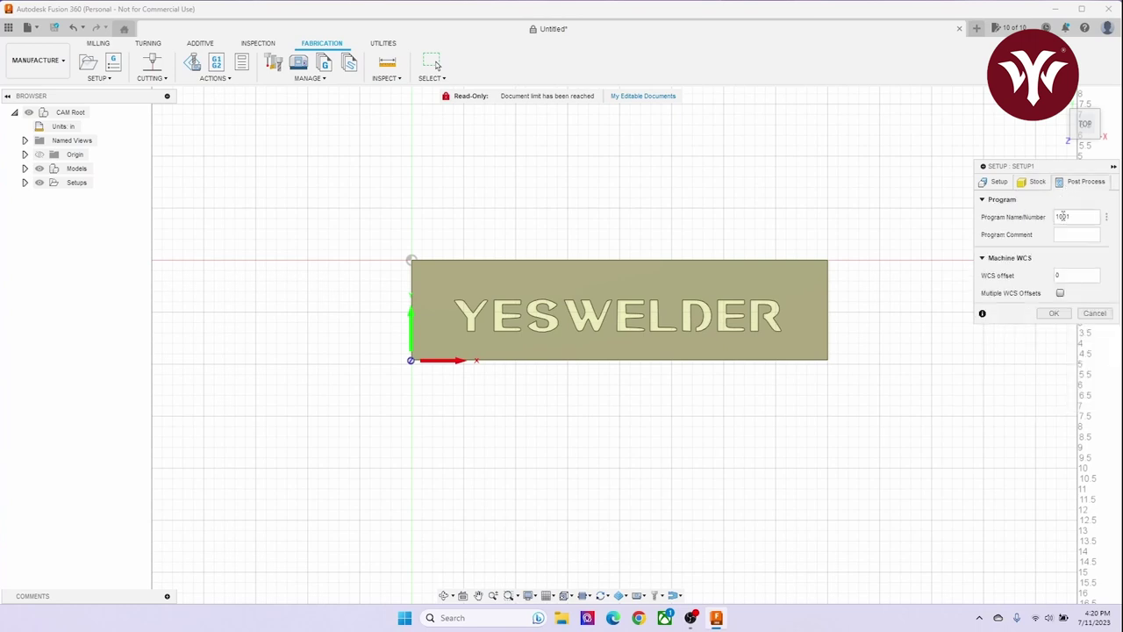
- Give Setup1 program Yeswelder and WCS offset 1, confirm it, and begin a 2D Profile cut
{"action": "double_click", "coordinate": [1063, 215]}
{"action": "double_click", "coordinate": [1092, 277]}
{"action": "left_click", "coordinate": [1054, 313]}
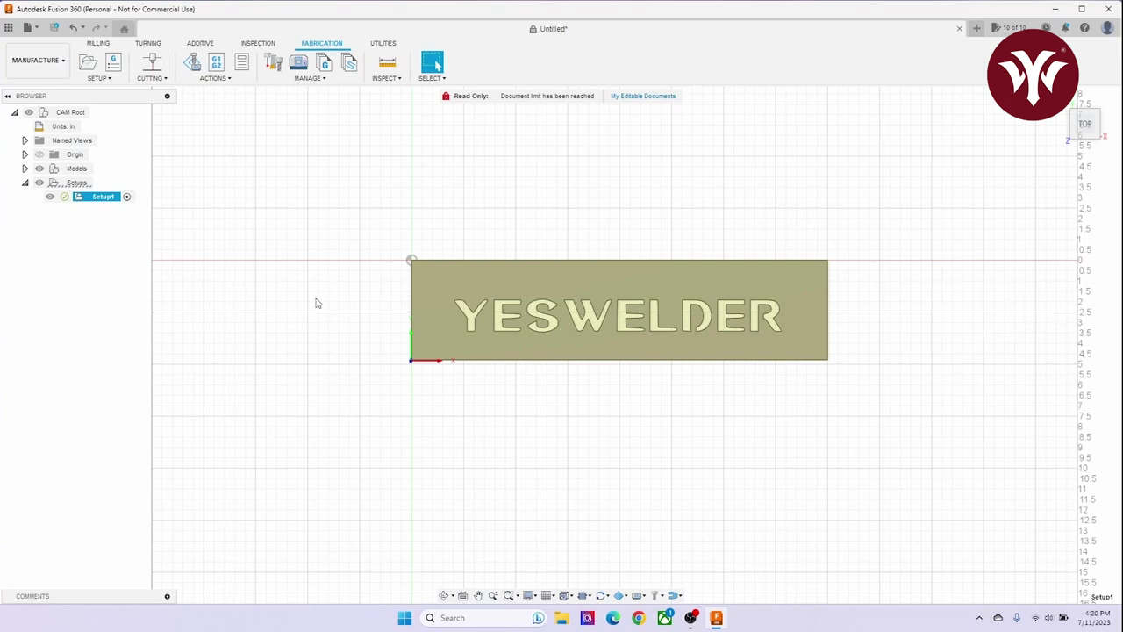
{"action": "left_click", "coordinate": [151, 78]}
{"action": "left_click", "coordinate": [152, 93]}
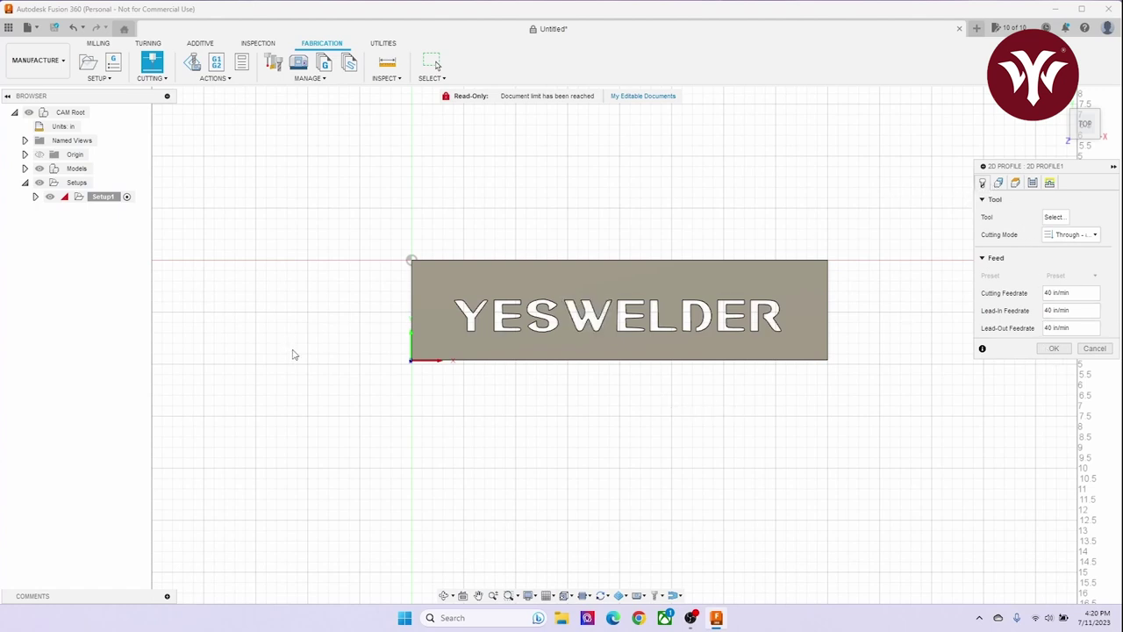
- Select the outlines of all nine YESWELDER letters as profile cut contours
{"action": "left_click", "coordinate": [472, 320]}
{"action": "left_click", "coordinate": [498, 323]}
{"action": "left_click", "coordinate": [541, 323]}
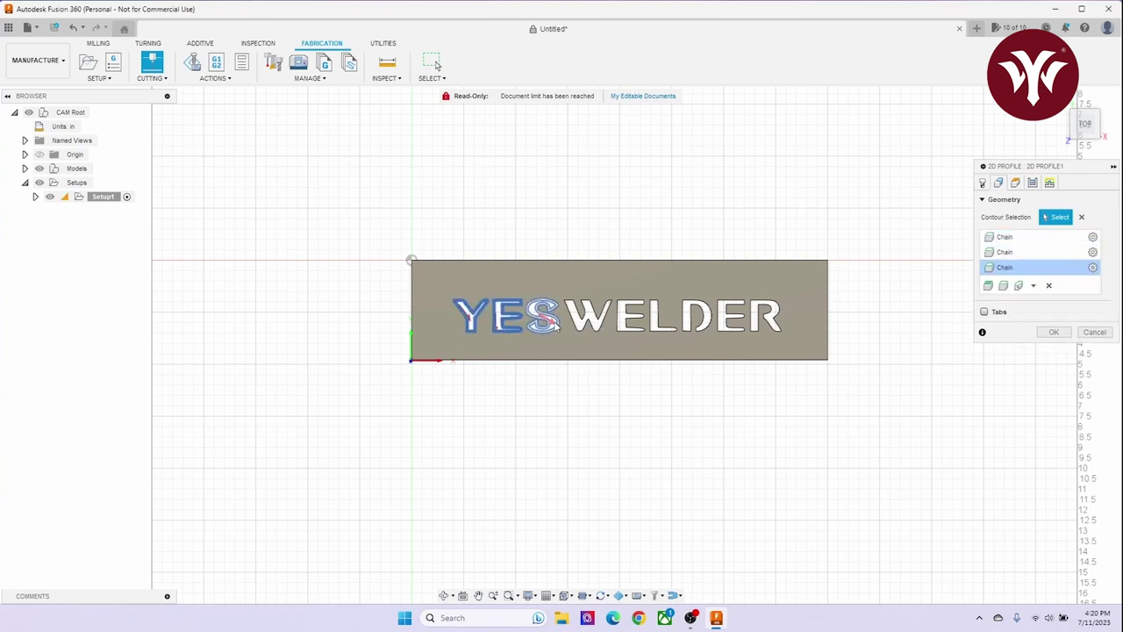
{"action": "left_click", "coordinate": [569, 322]}
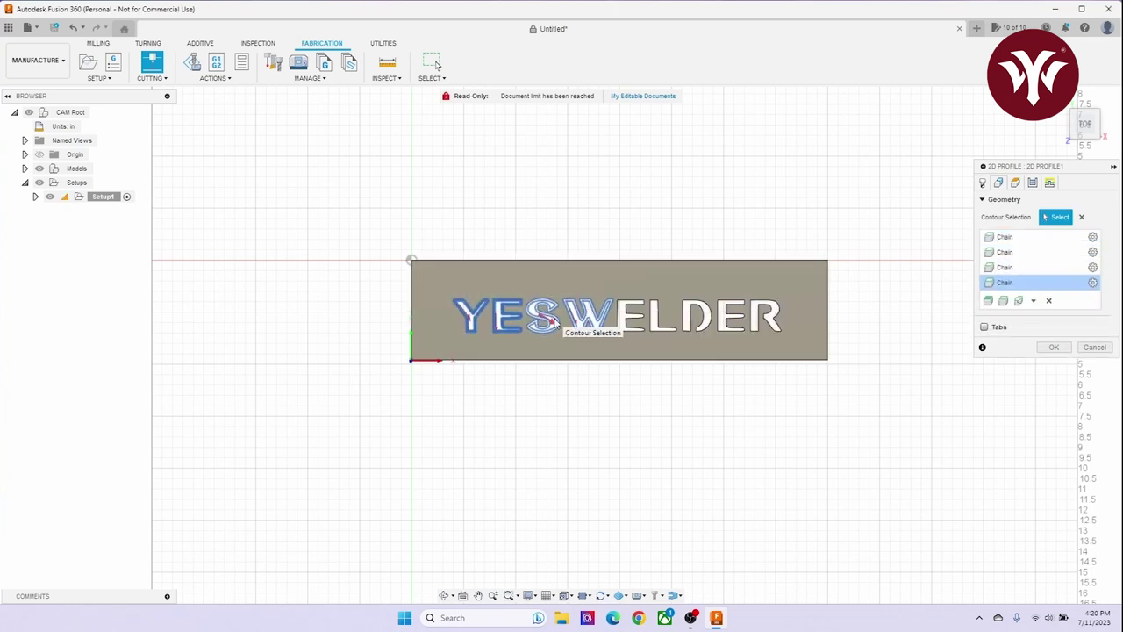
{"action": "left_click", "coordinate": [625, 323]}
{"action": "left_click", "coordinate": [674, 315]}
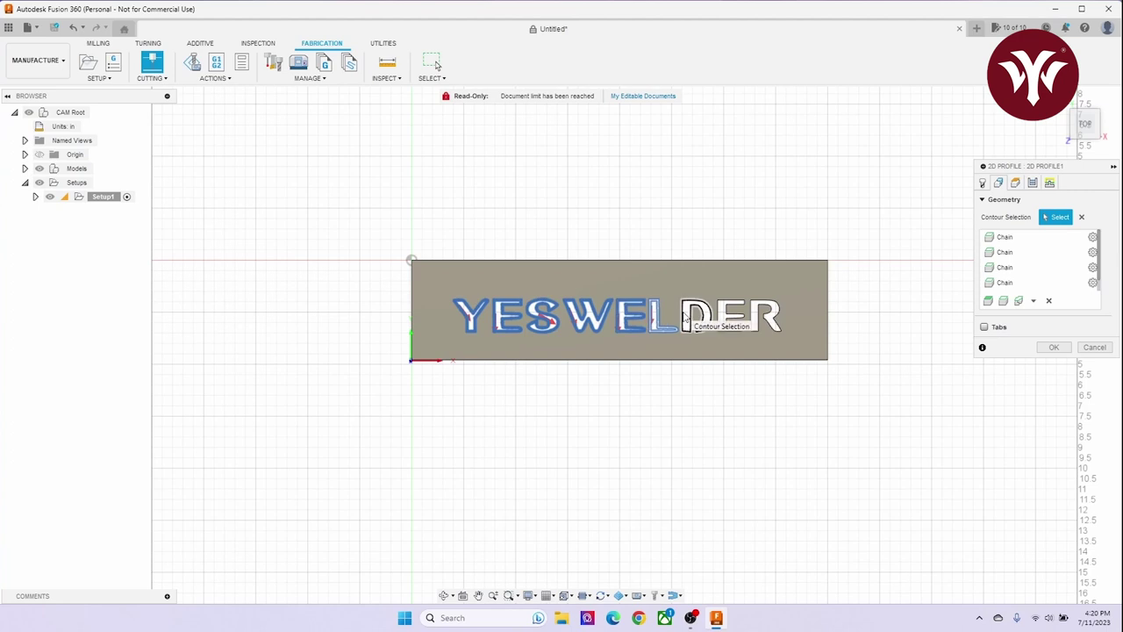
{"action": "left_click", "coordinate": [701, 317]}
{"action": "left_click", "coordinate": [752, 325]}
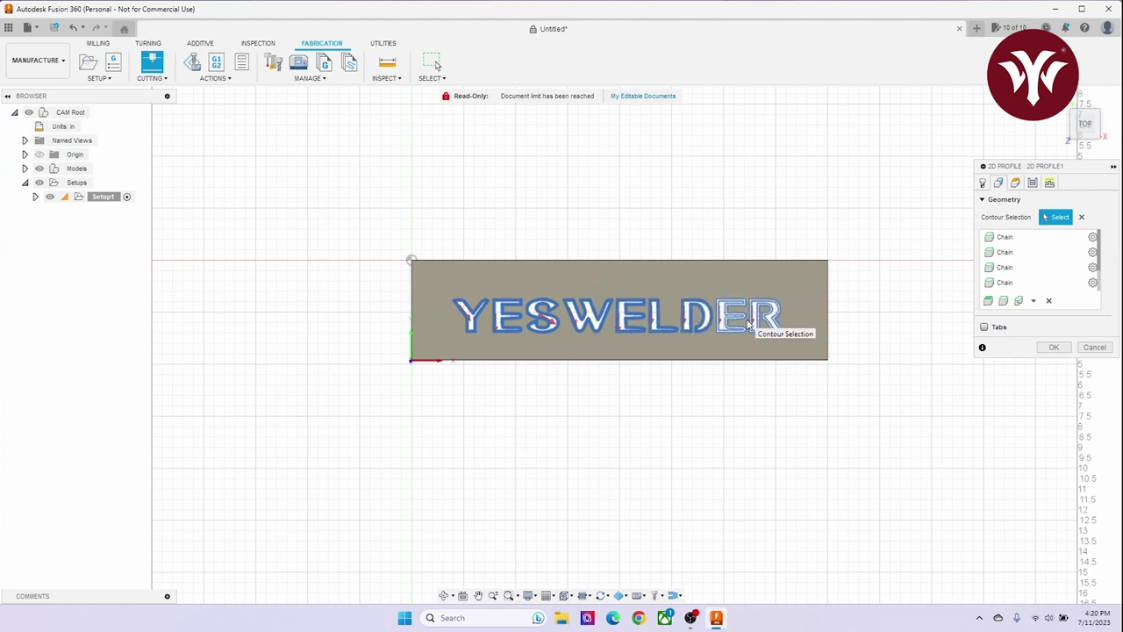
{"action": "left_click", "coordinate": [766, 321]}
- Set the Top Height offset to 0.055 in and bring up the tool library
{"action": "left_click", "coordinate": [1017, 182]}
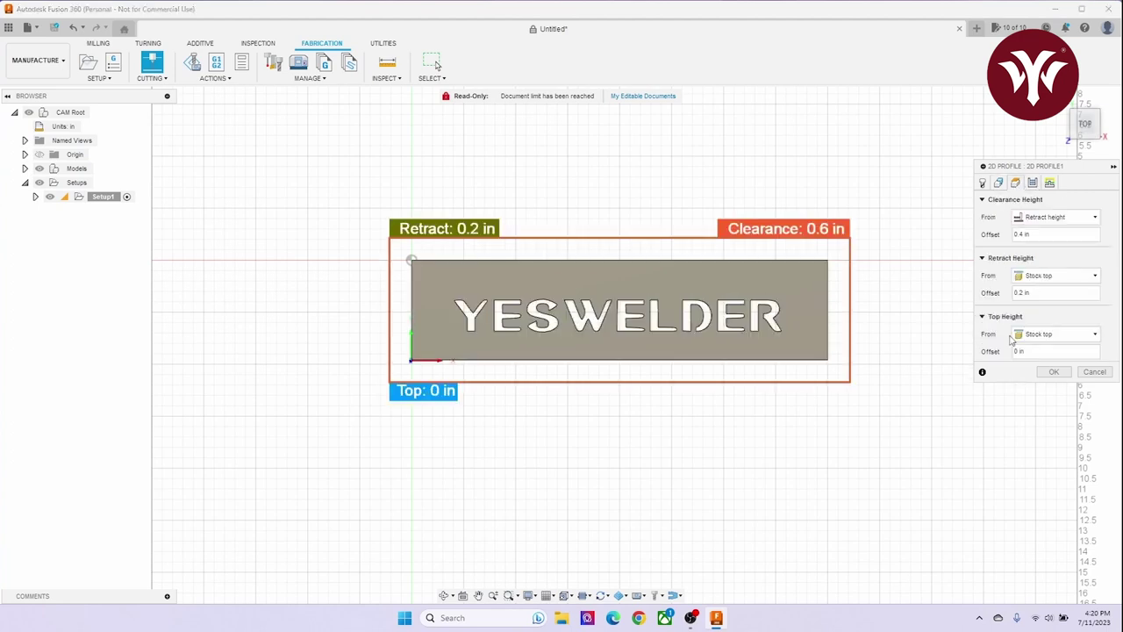
{"action": "double_click", "coordinate": [1018, 352]}
{"action": "type", "text": ".055"}
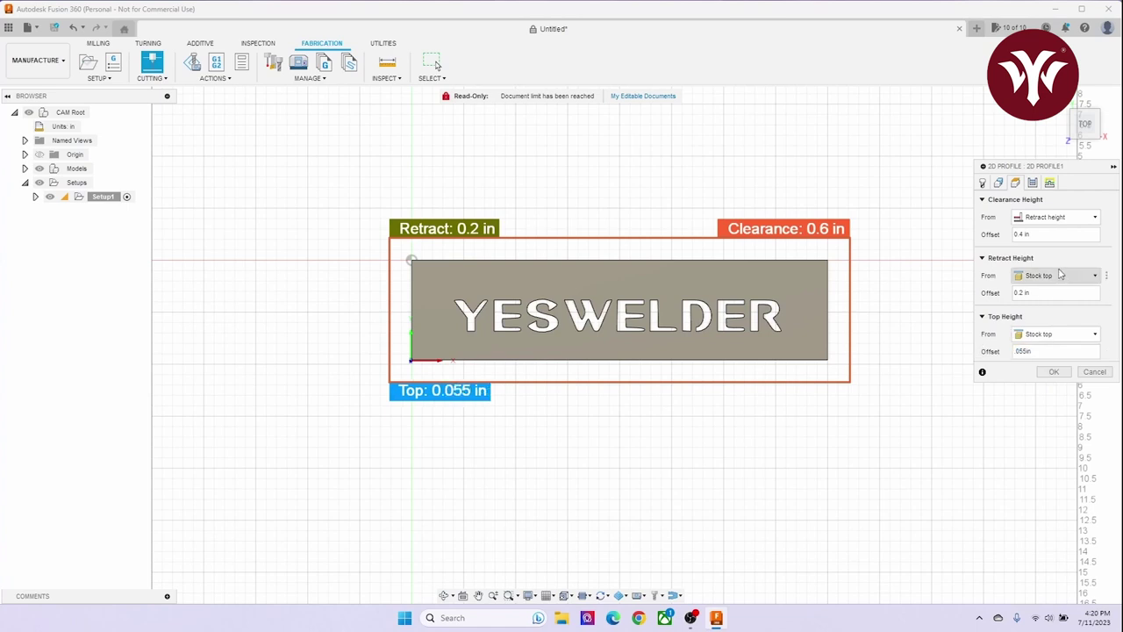
{"action": "left_click", "coordinate": [983, 182]}
{"action": "left_click", "coordinate": [1054, 216]}
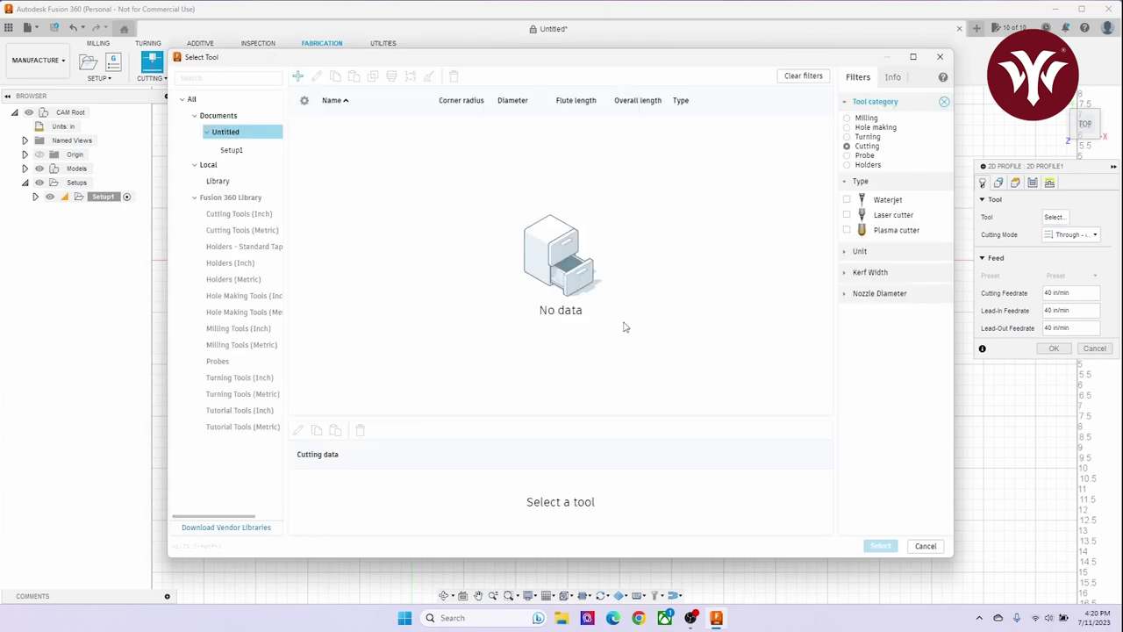
- Choose the YesWelder CT2050 plasma cutter from the local tool library
{"action": "left_click", "coordinate": [216, 181]}
{"action": "left_click", "coordinate": [367, 156]}
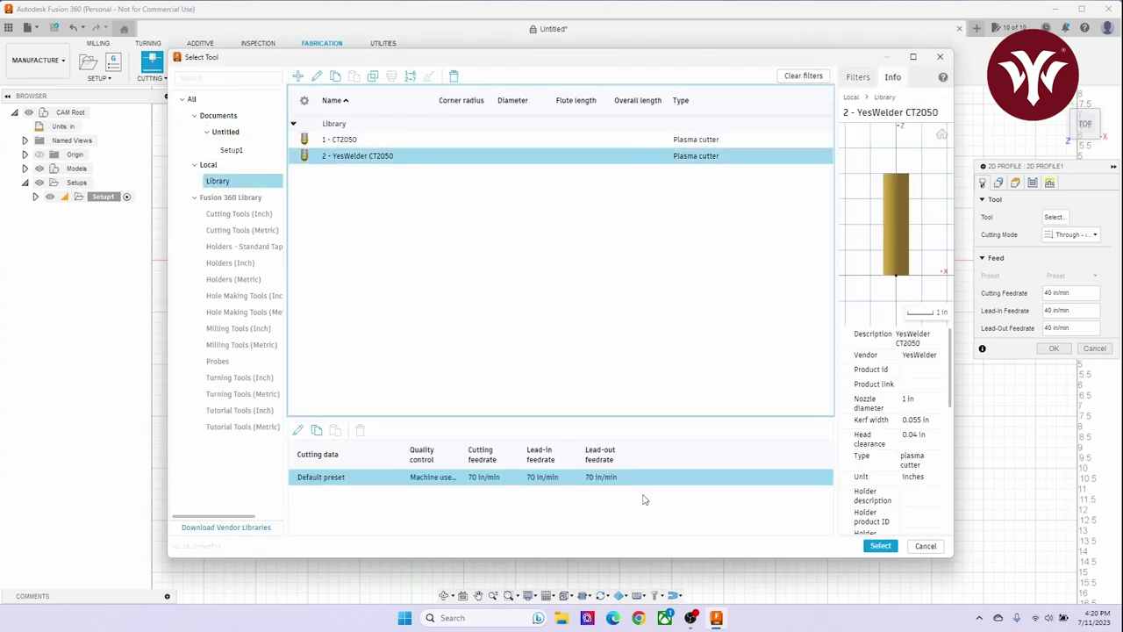
{"action": "left_click", "coordinate": [881, 546]}
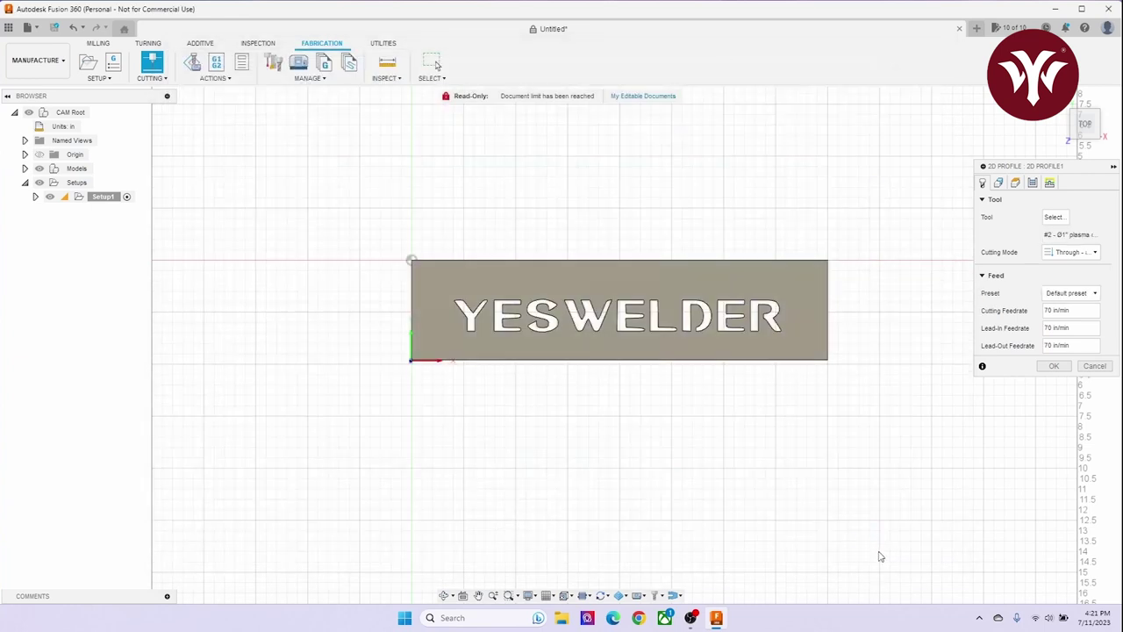
- Review geometry and heights, turn on smoothing, and disable lead-out with a 90 deg lead-in sweep
{"action": "left_click", "coordinate": [998, 183]}
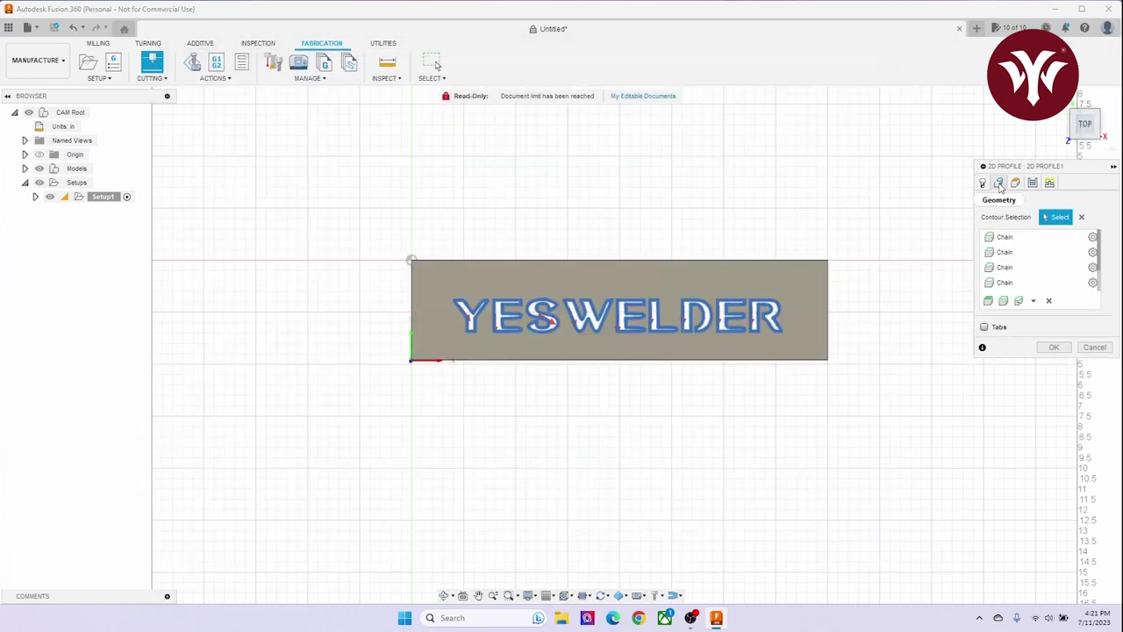
{"action": "left_click", "coordinate": [1016, 183]}
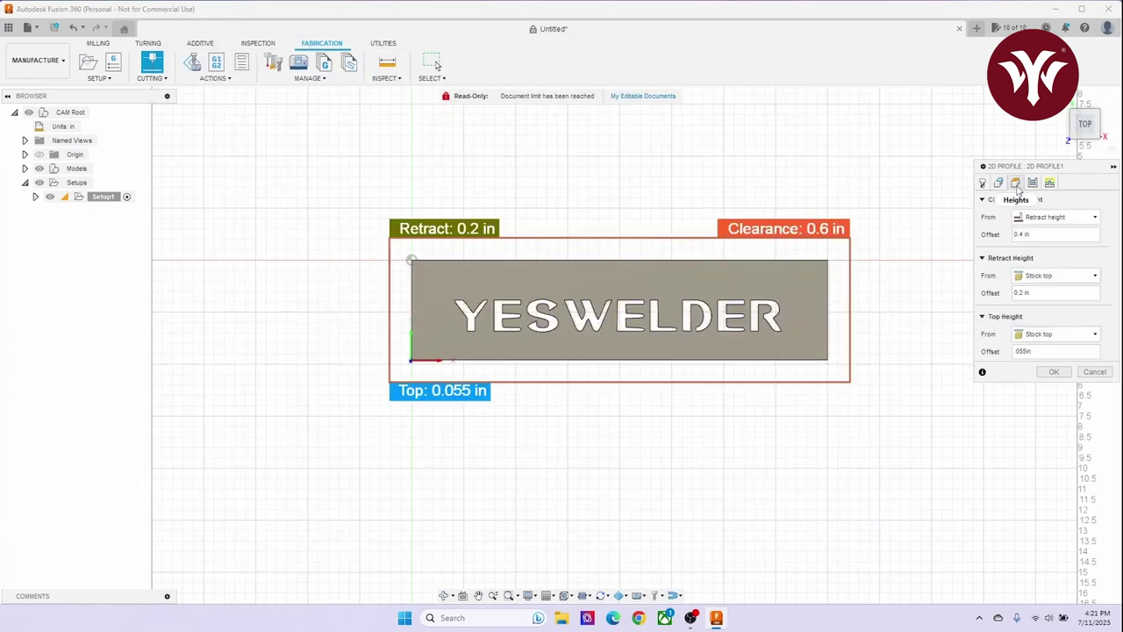
{"action": "left_click", "coordinate": [1033, 183]}
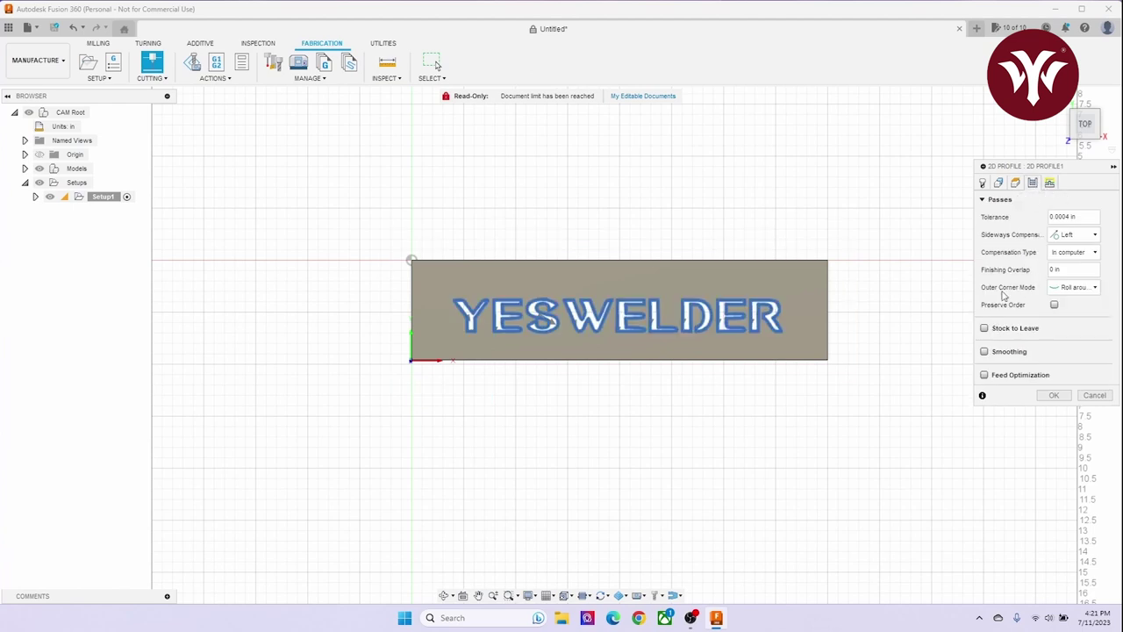
{"action": "left_click", "coordinate": [984, 351]}
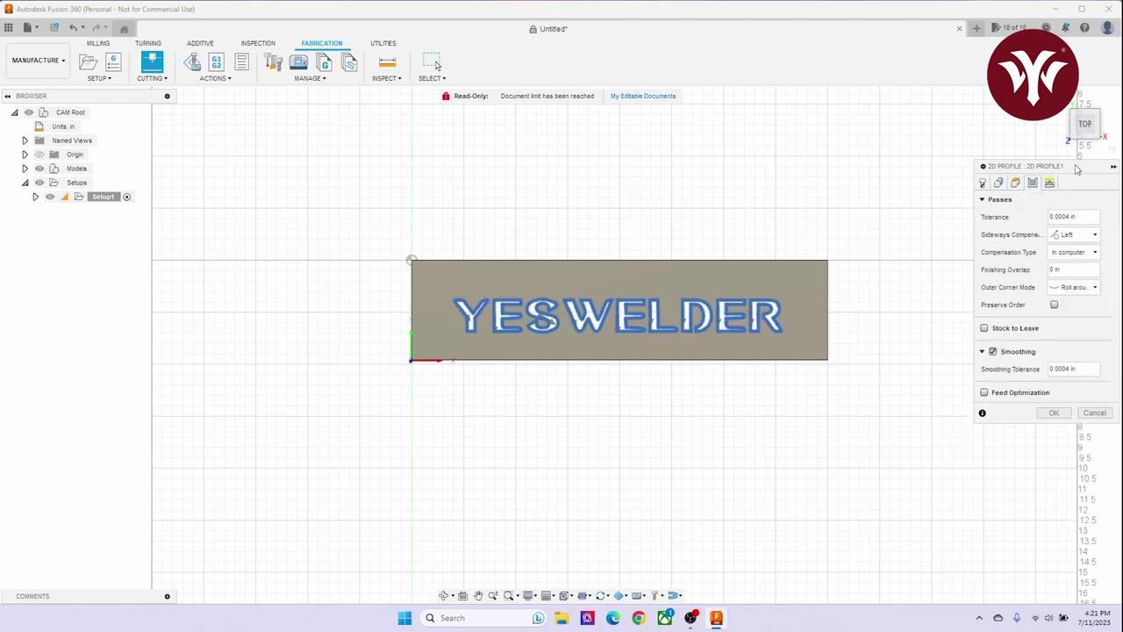
{"action": "left_click", "coordinate": [1055, 183]}
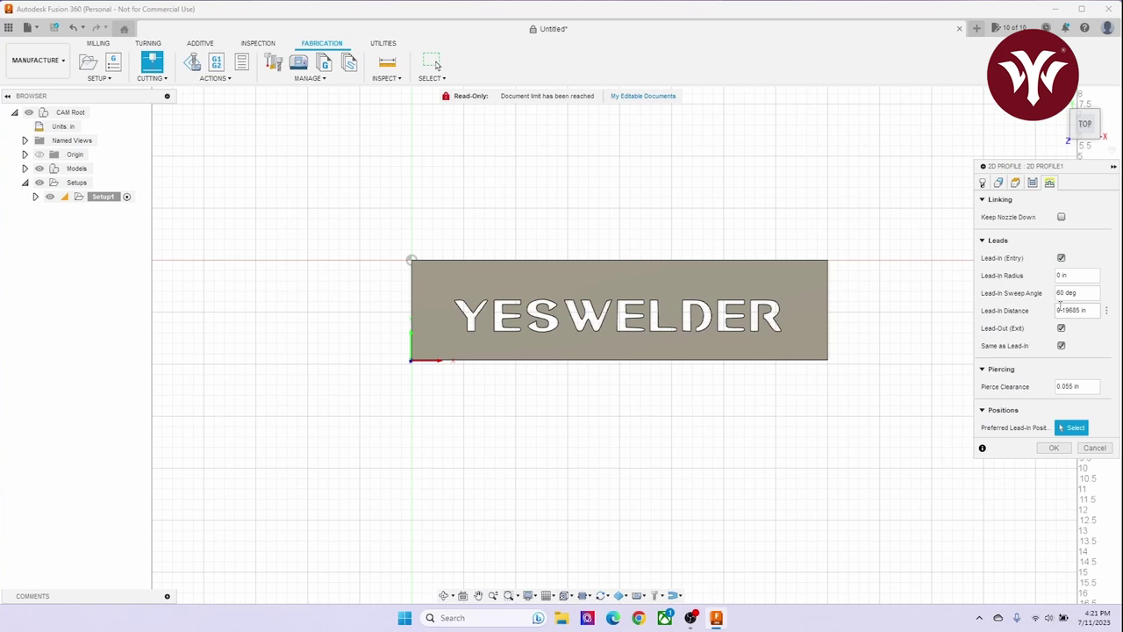
{"action": "left_click", "coordinate": [1060, 294]}
{"action": "left_click", "coordinate": [1061, 328]}
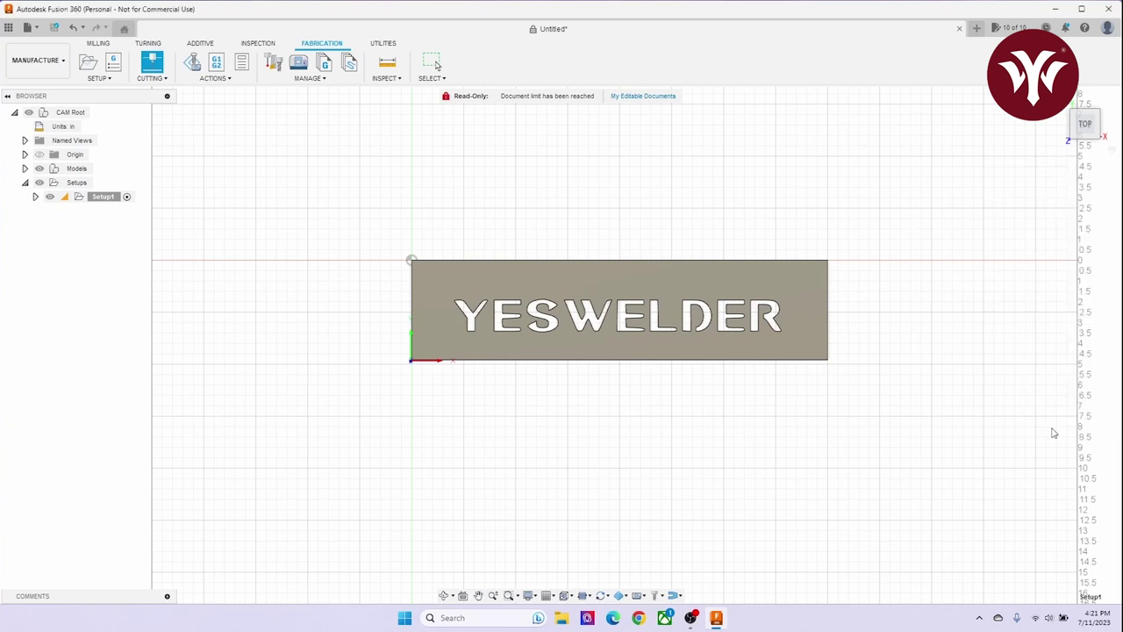
- Confirm the letters profile and start a second 2D profile on the sign's outer rectangle
{"action": "left_click", "coordinate": [1055, 429]}
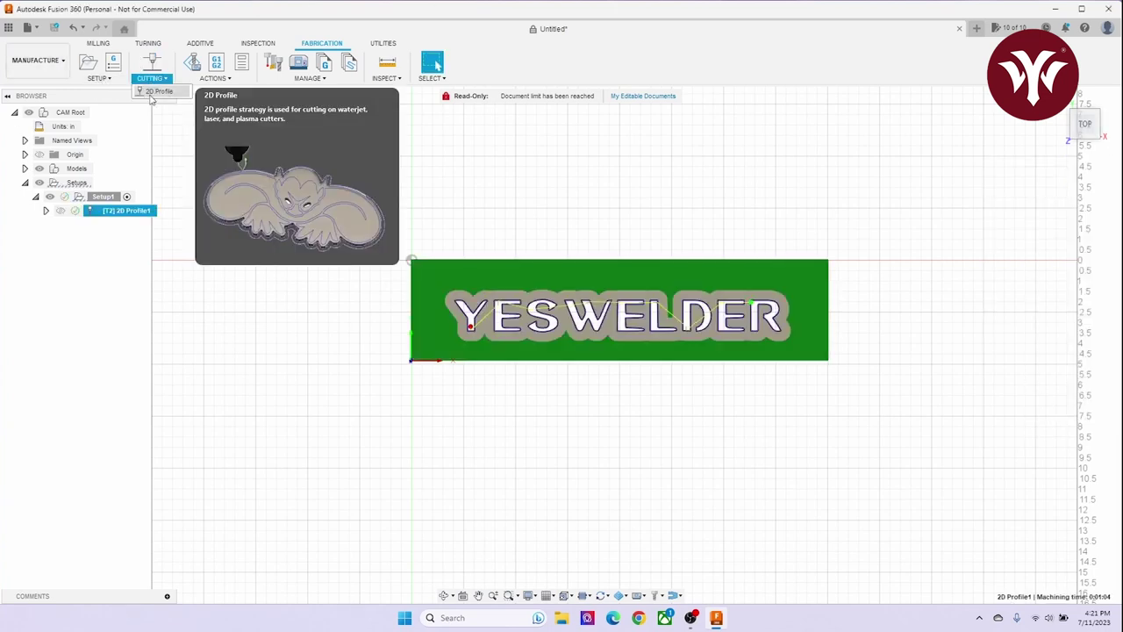
{"action": "left_click", "coordinate": [152, 63]}
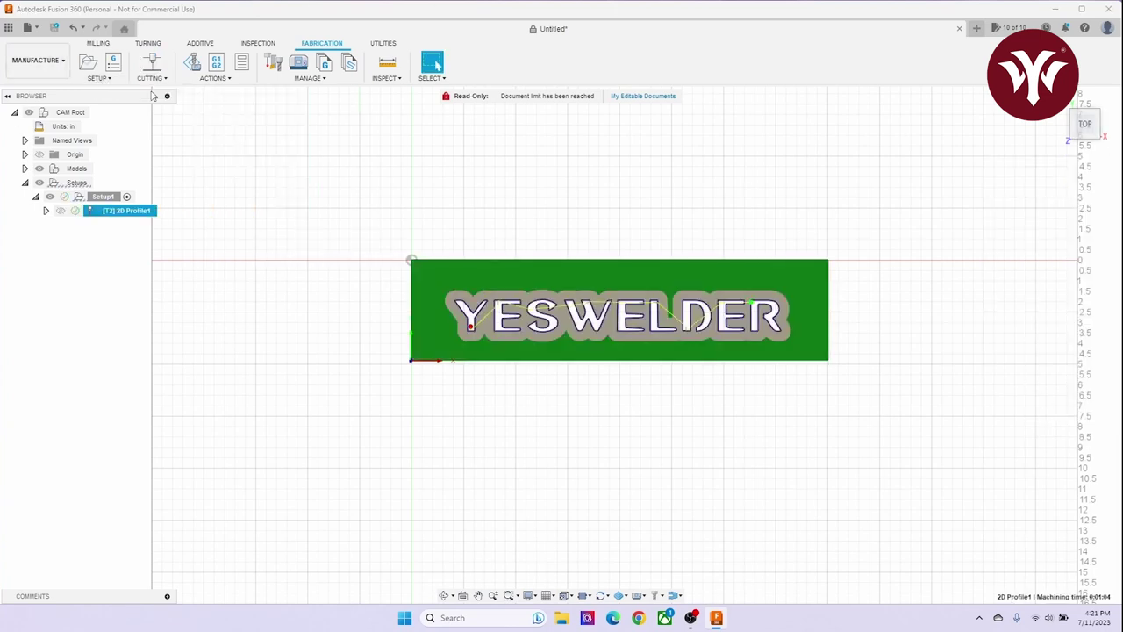
{"action": "left_click", "coordinate": [441, 259]}
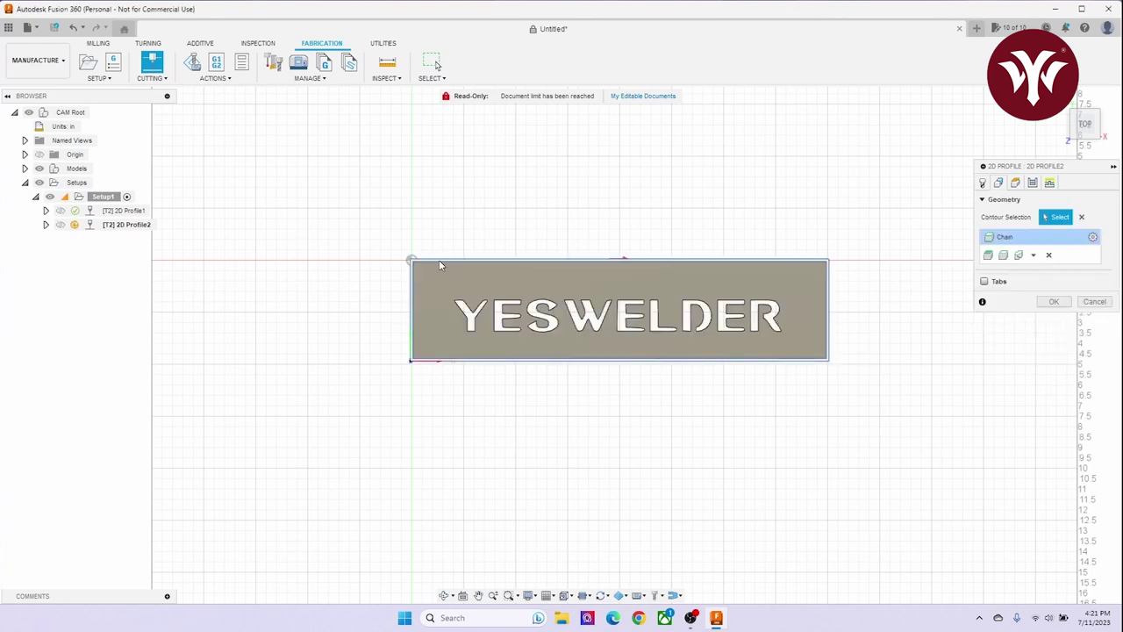
{"action": "left_click", "coordinate": [1016, 183]}
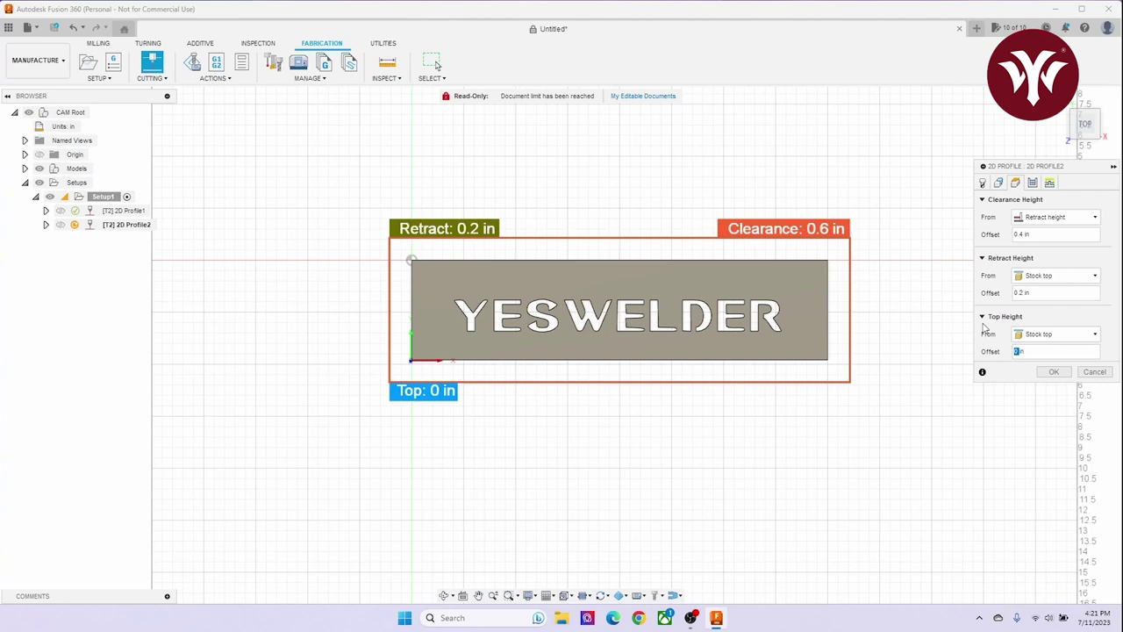
- Use a 0.055 in top height, smoothing and no lead-out, then generate the outer toolpath
{"action": "key", "text": "Return"}
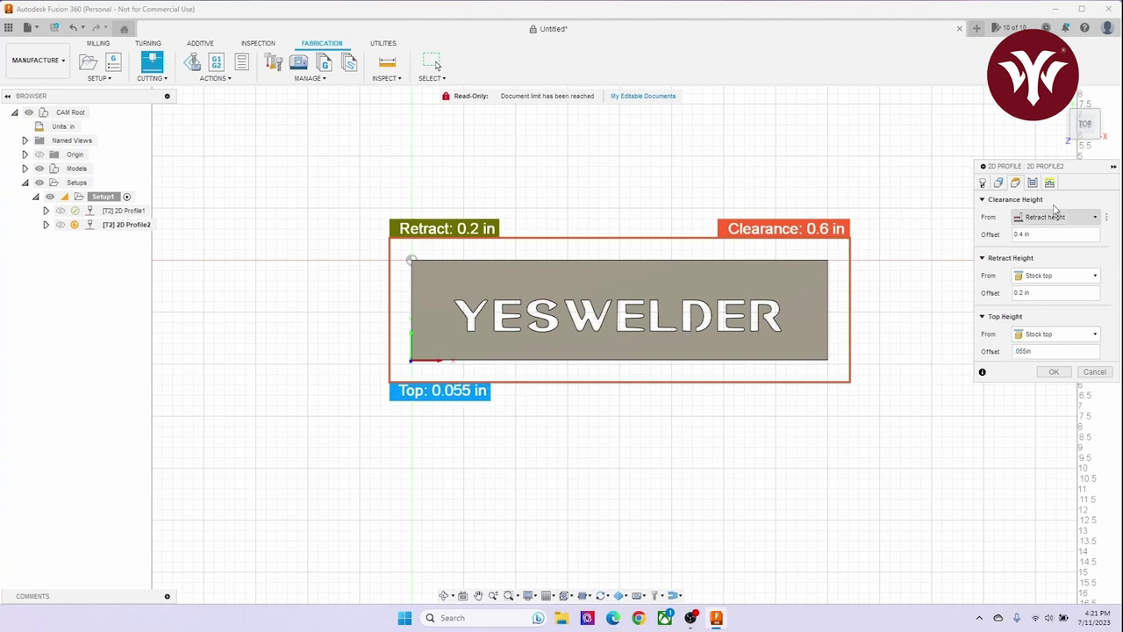
{"action": "left_click", "coordinate": [1033, 182]}
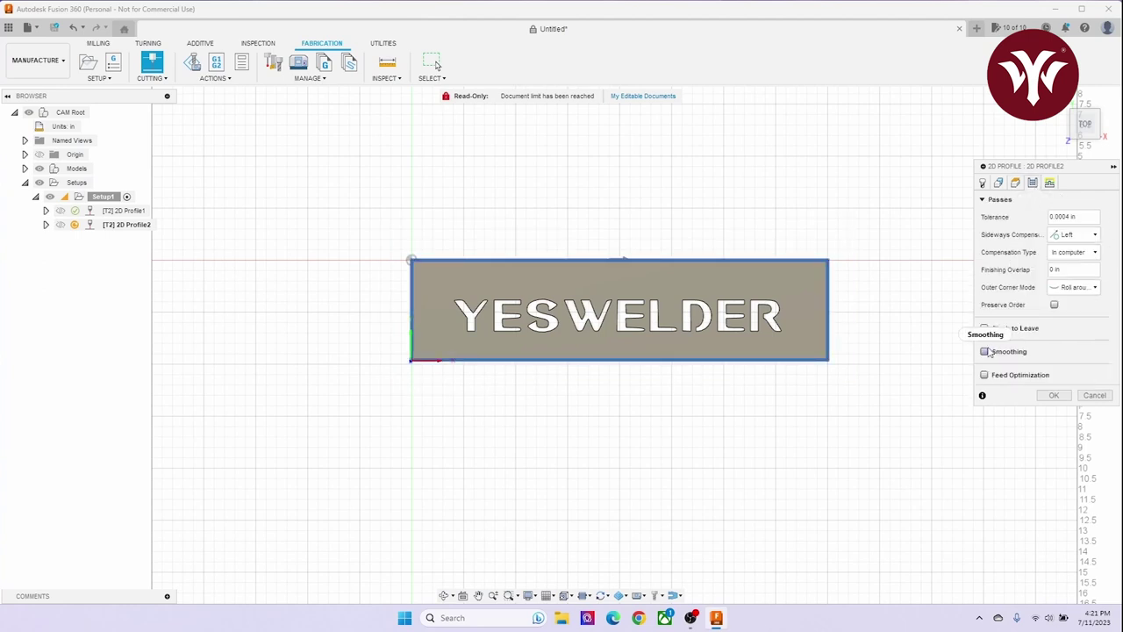
{"action": "left_click", "coordinate": [986, 351]}
{"action": "left_click", "coordinate": [1050, 183]}
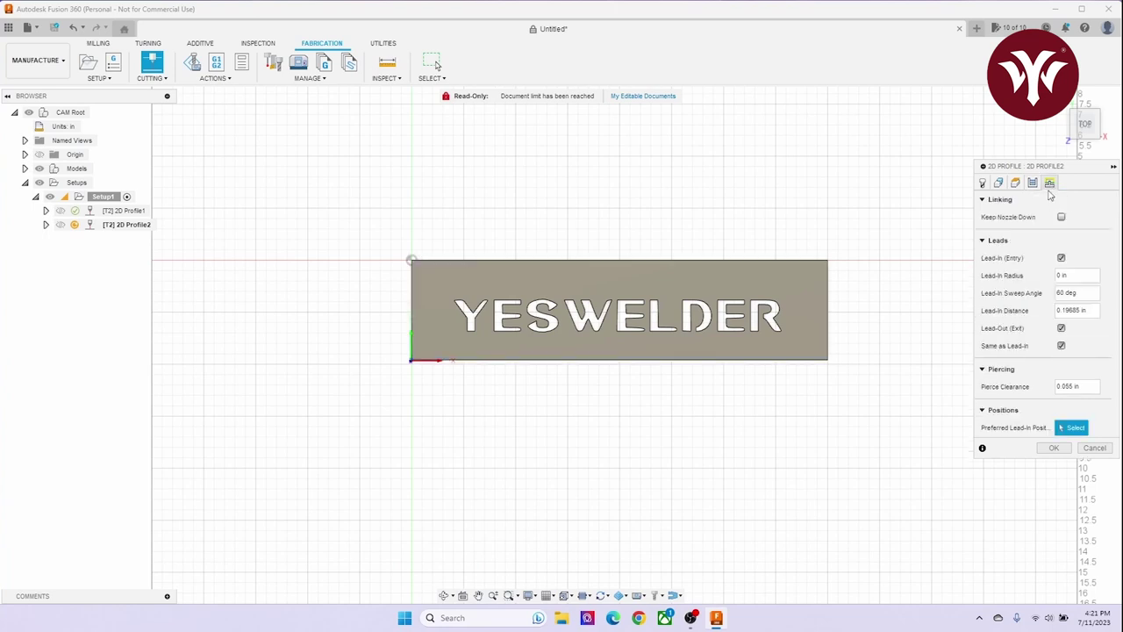
{"action": "left_click", "coordinate": [1062, 328]}
{"action": "left_click", "coordinate": [1060, 292]}
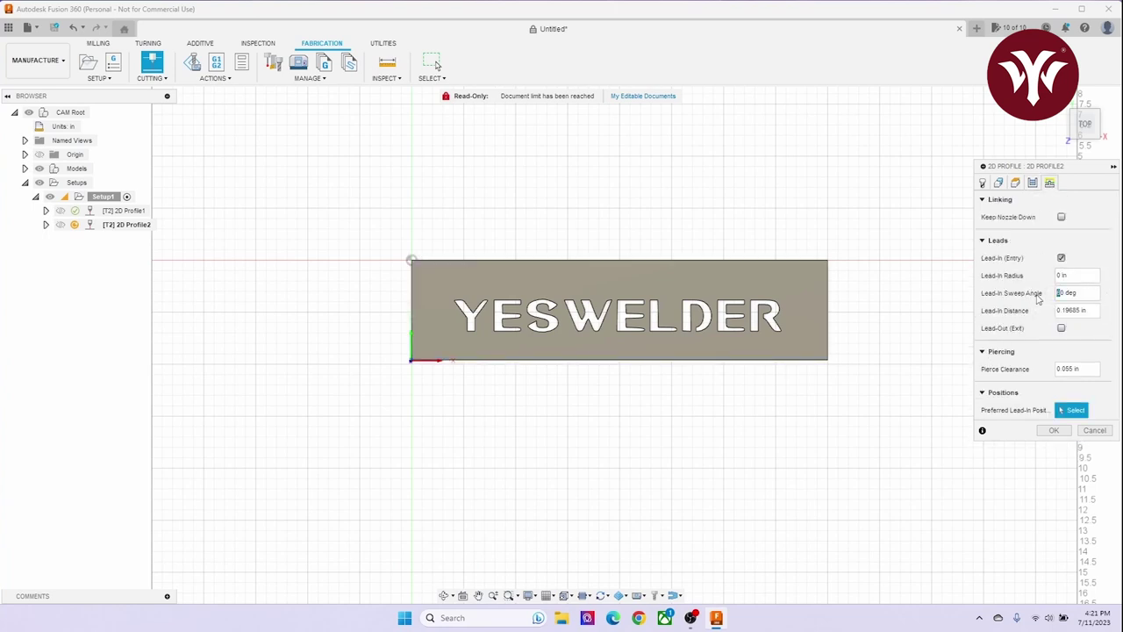
{"action": "left_click", "coordinate": [1054, 430]}
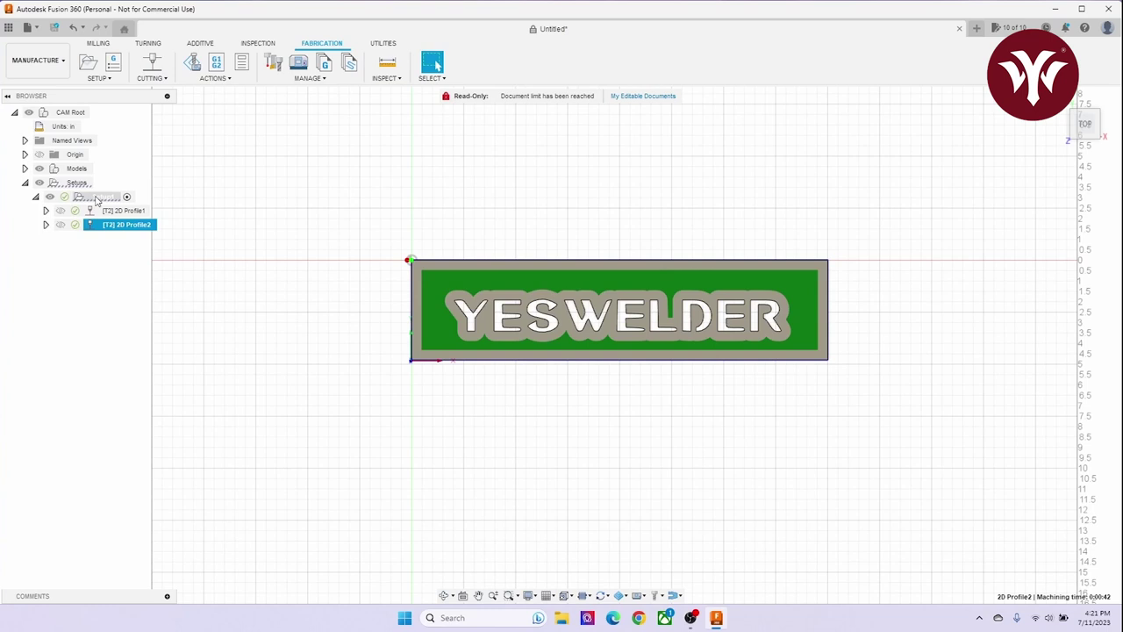
{"action": "left_click", "coordinate": [81, 198]}
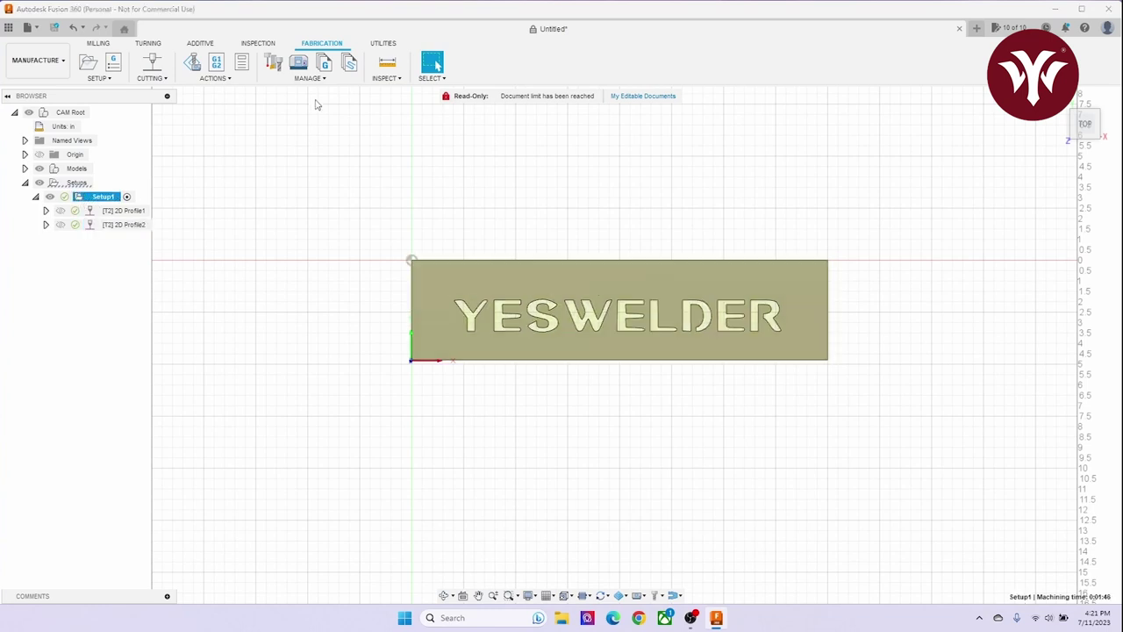
{"action": "left_click", "coordinate": [194, 65]}
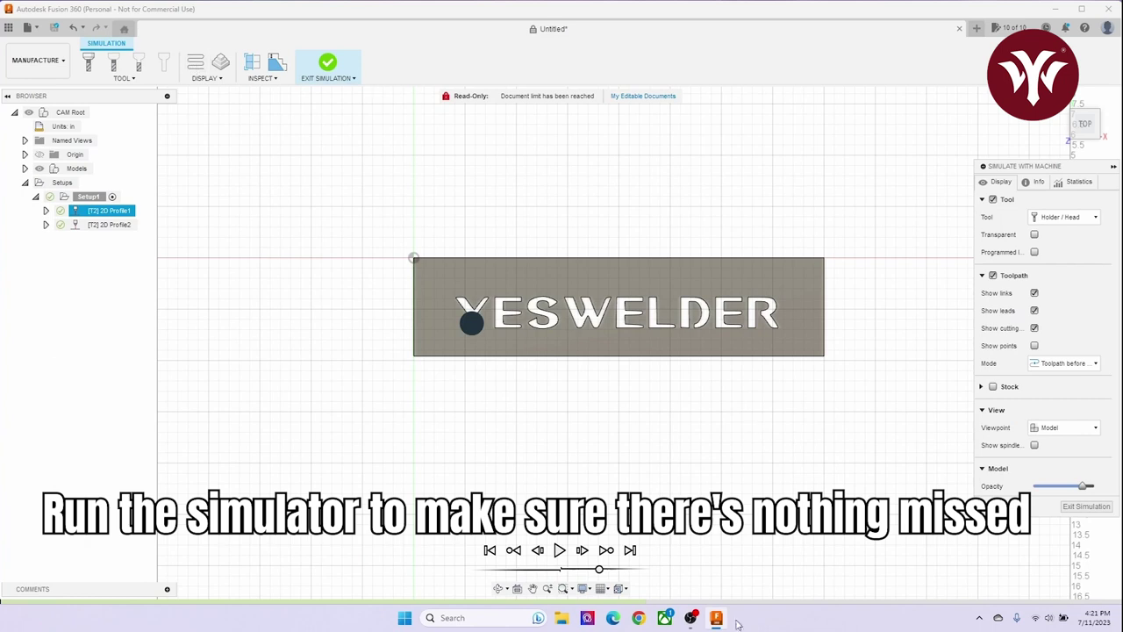
{"action": "left_click", "coordinate": [560, 550]}
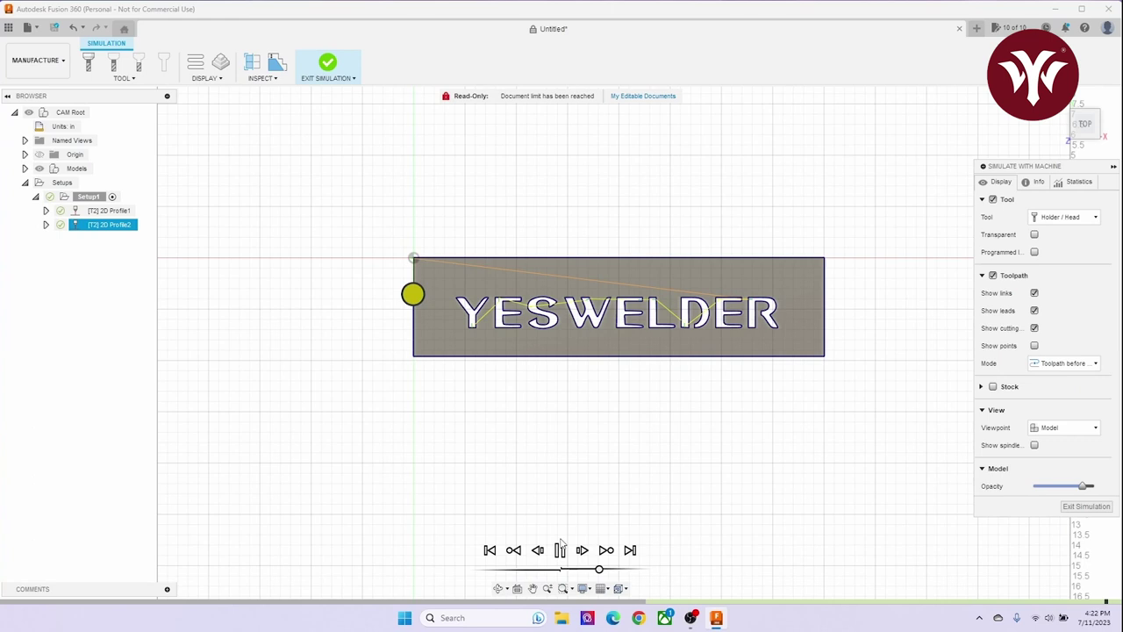
{"action": "left_click", "coordinate": [560, 548]}
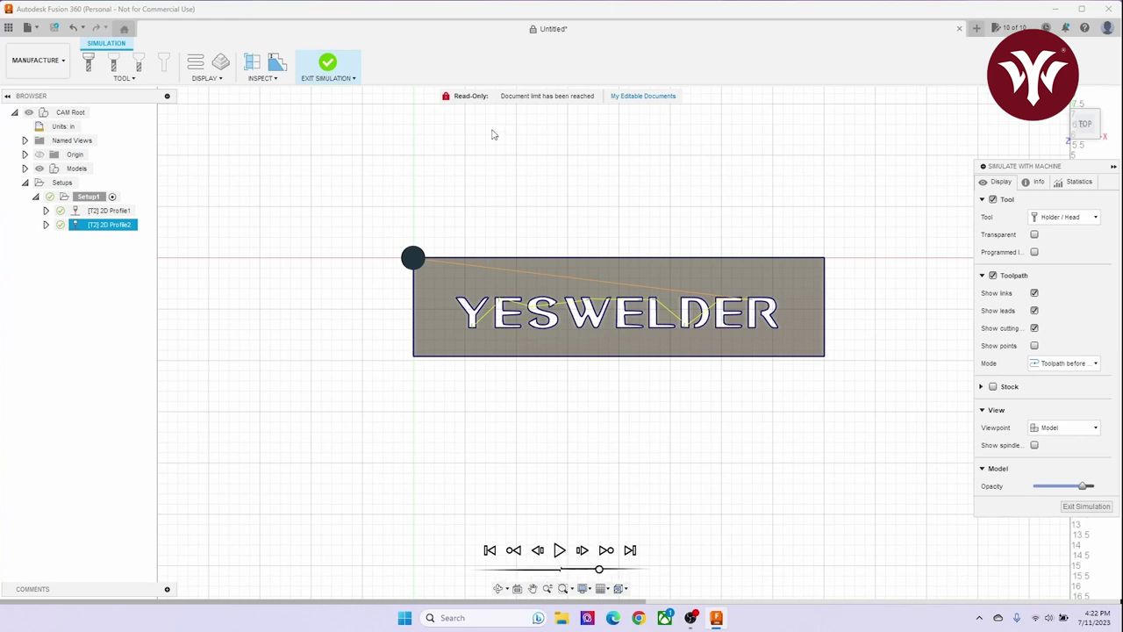
{"action": "left_click", "coordinate": [352, 79]}
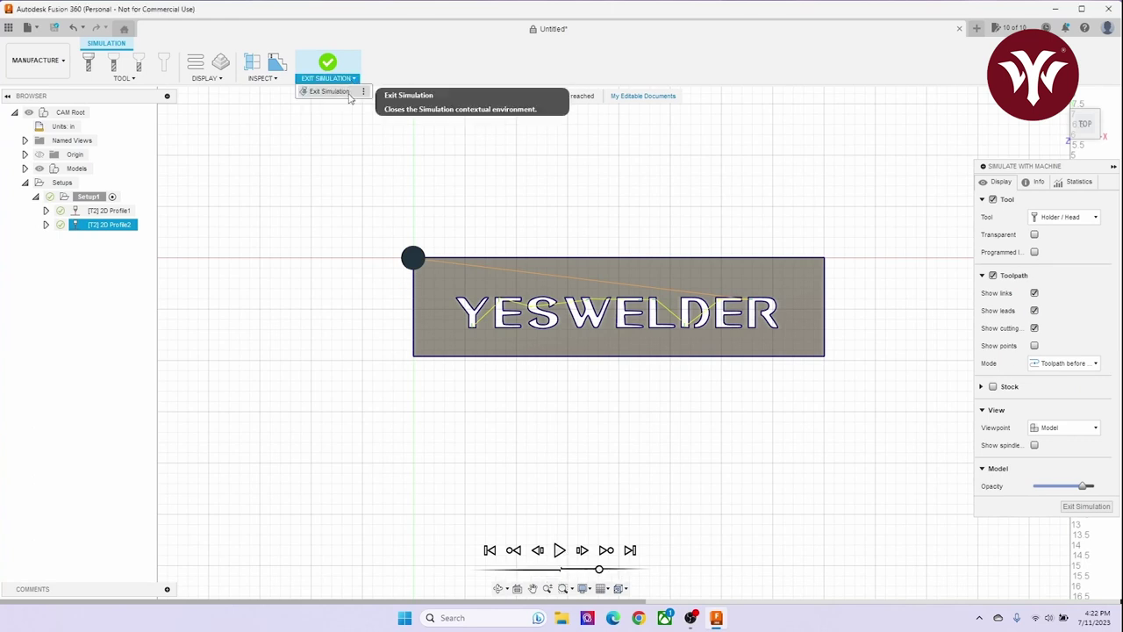
{"action": "left_click", "coordinate": [351, 93]}
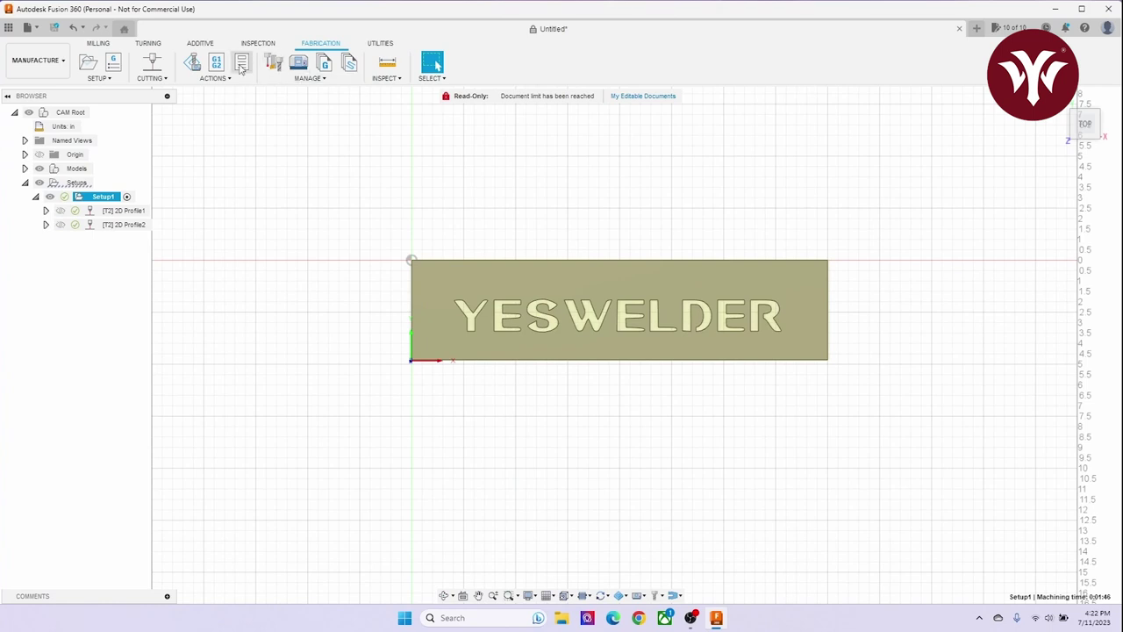
- Open the Post Process settings for NCProgram1 and scroll the post properties toward Laser/Plasma
{"action": "left_click", "coordinate": [221, 68]}
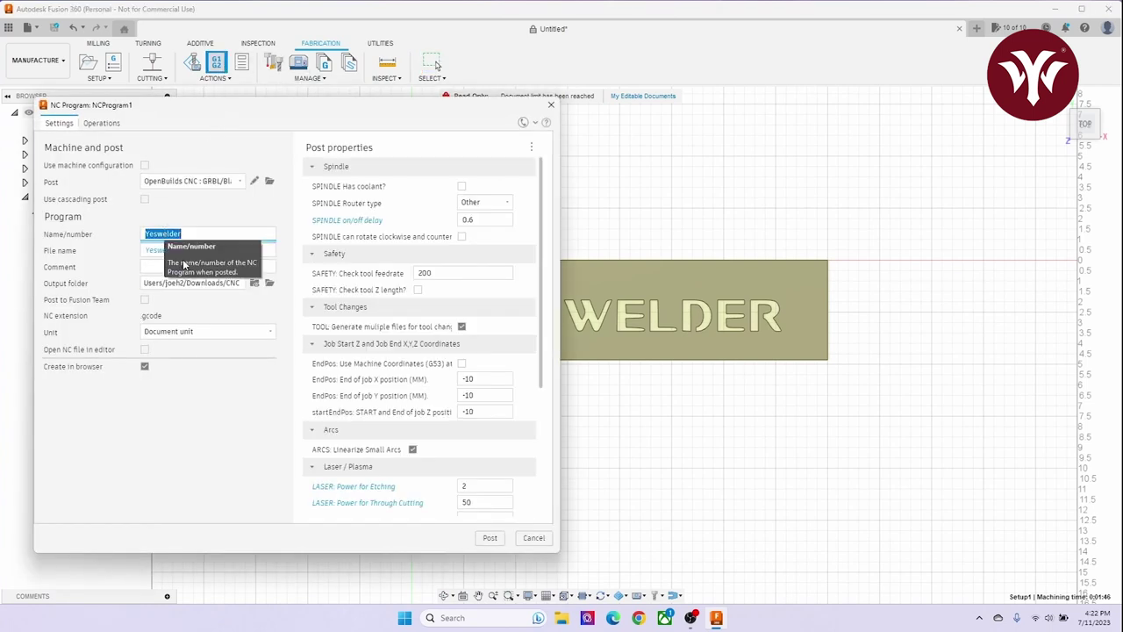
{"action": "scroll", "coordinate": [378, 341], "scroll_direction": "down", "scroll_amount": 5}
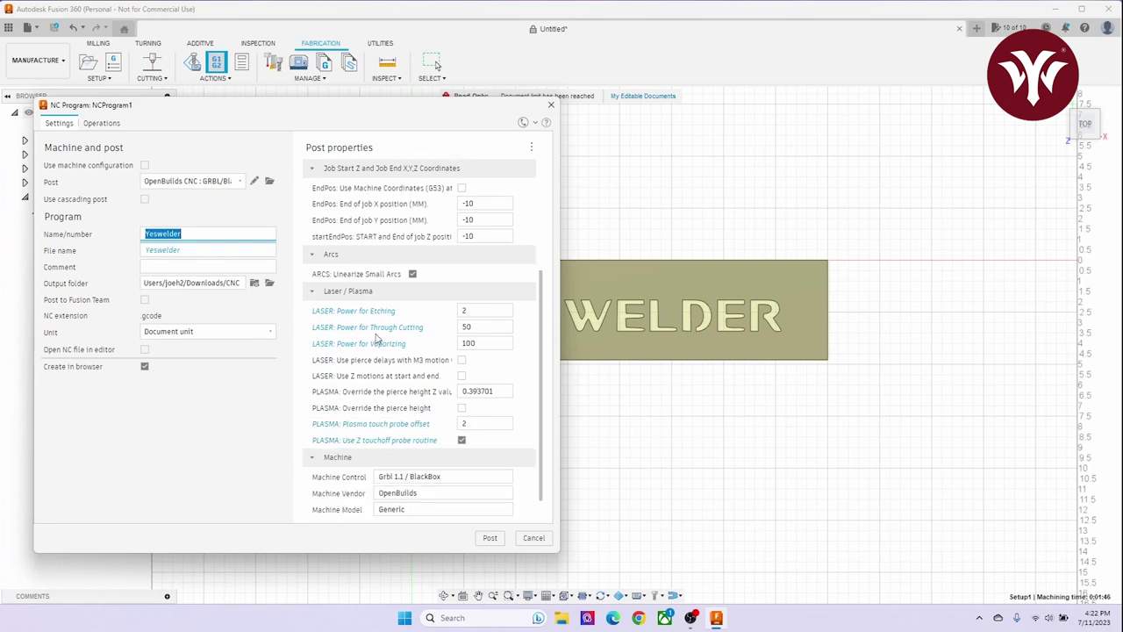